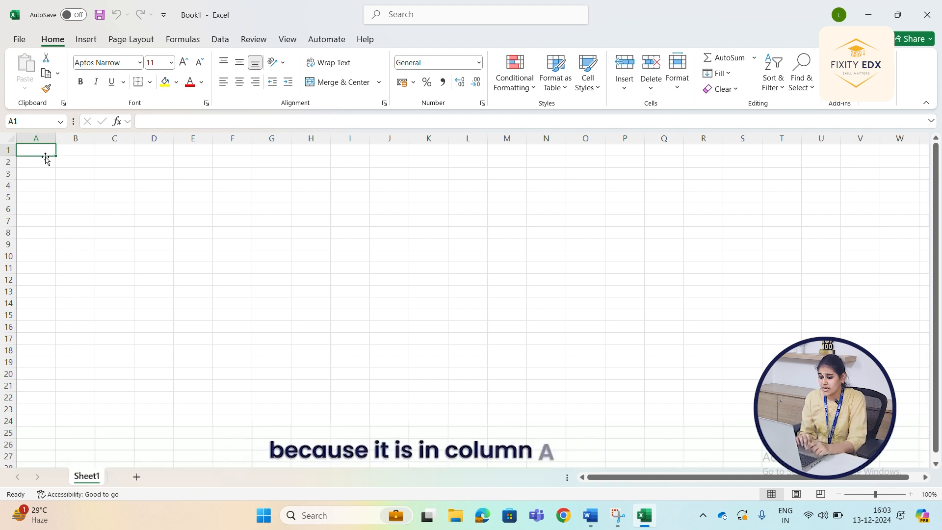
Enter the text "Fixity" in cell C5
left_click(181, 200)
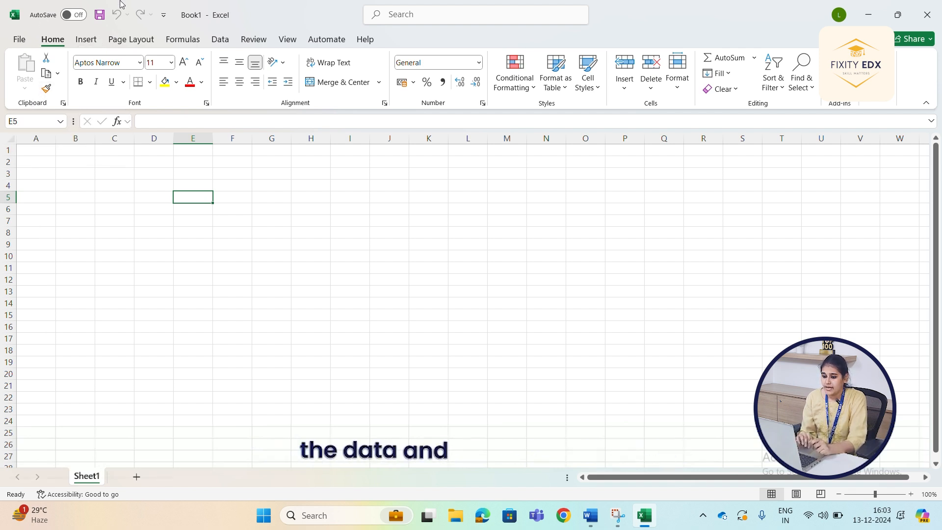
left_click(100, 202)
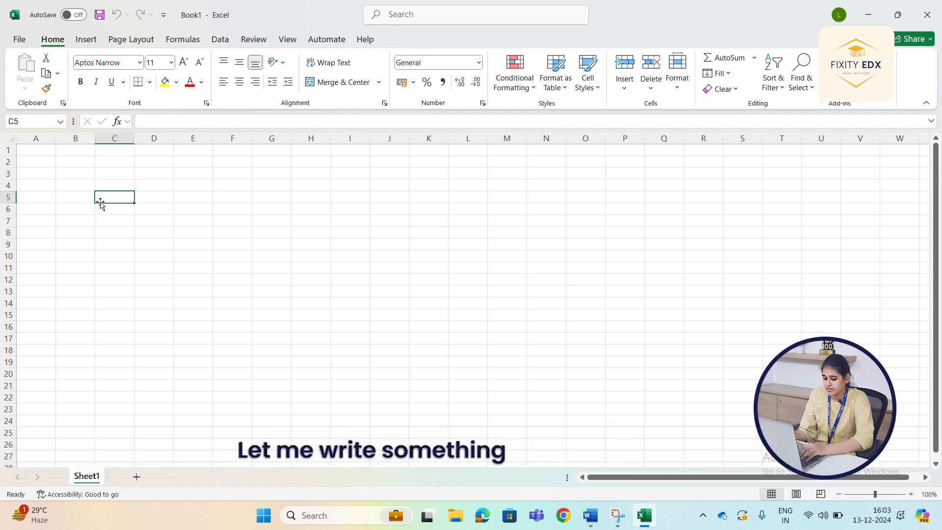
type("Fixity")
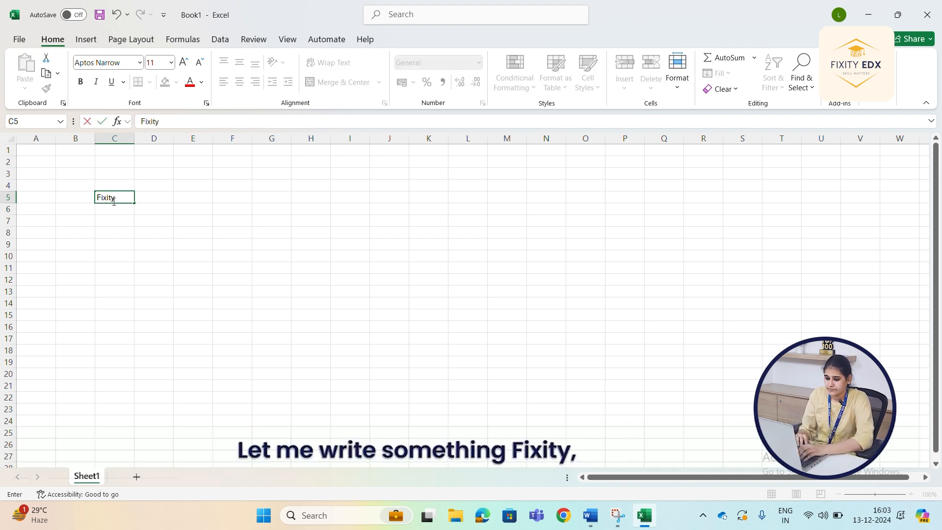
Set the Fixity text in C5 to the Calibri font with bold, italic and underline
double_click(101, 198)
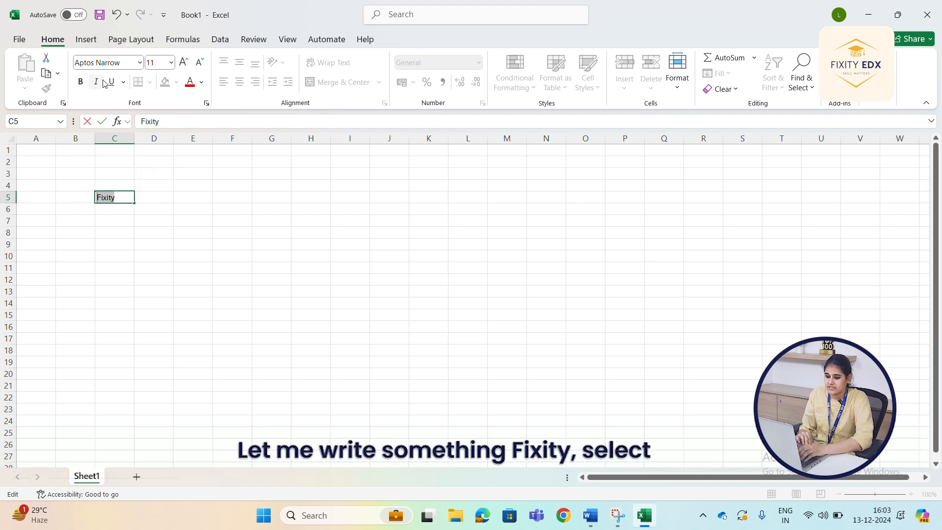
left_click(137, 67)
type("c")
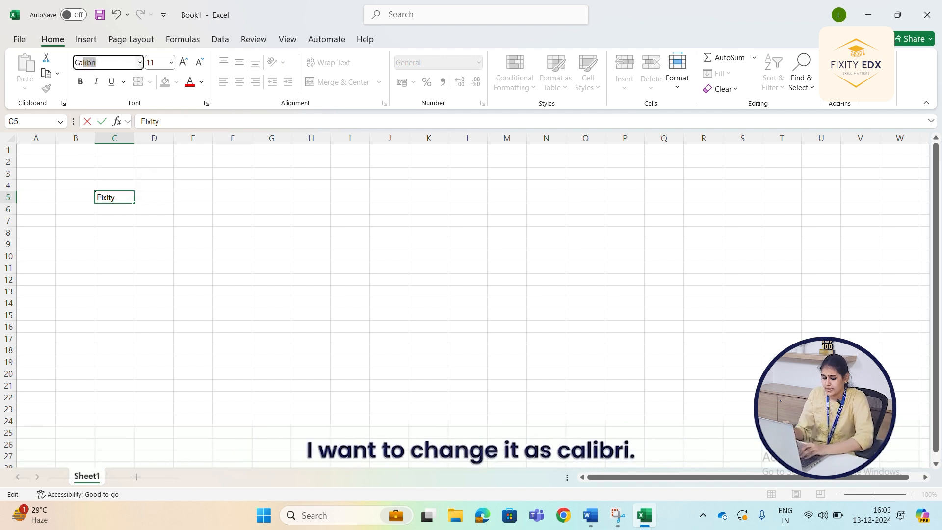
key("Return")
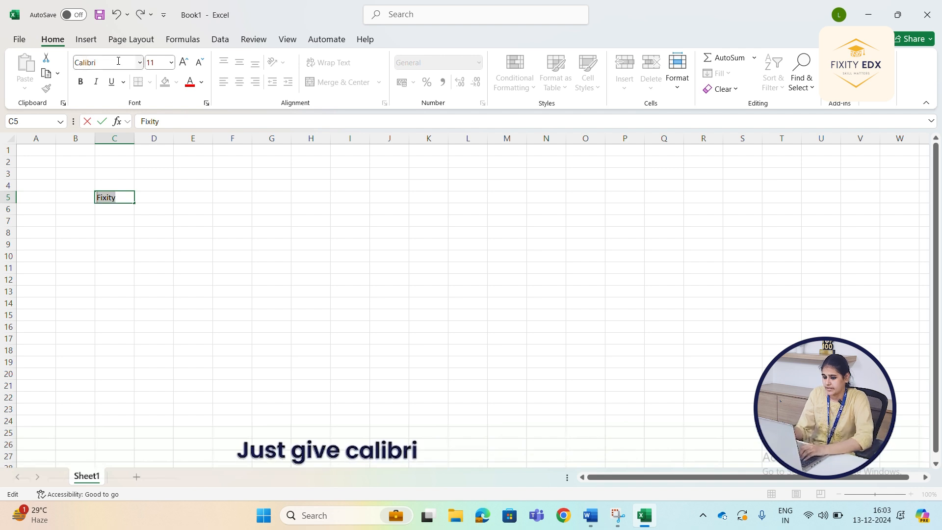
left_click(81, 82)
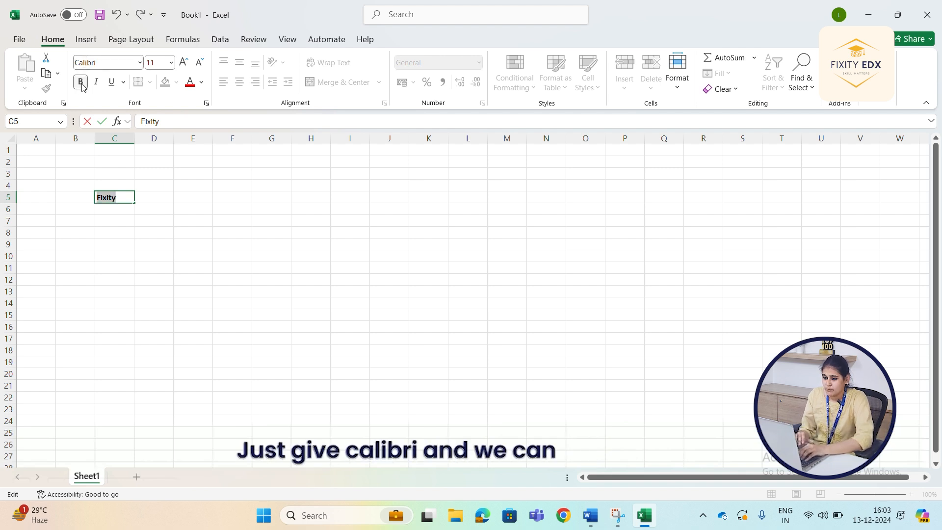
left_click(111, 82)
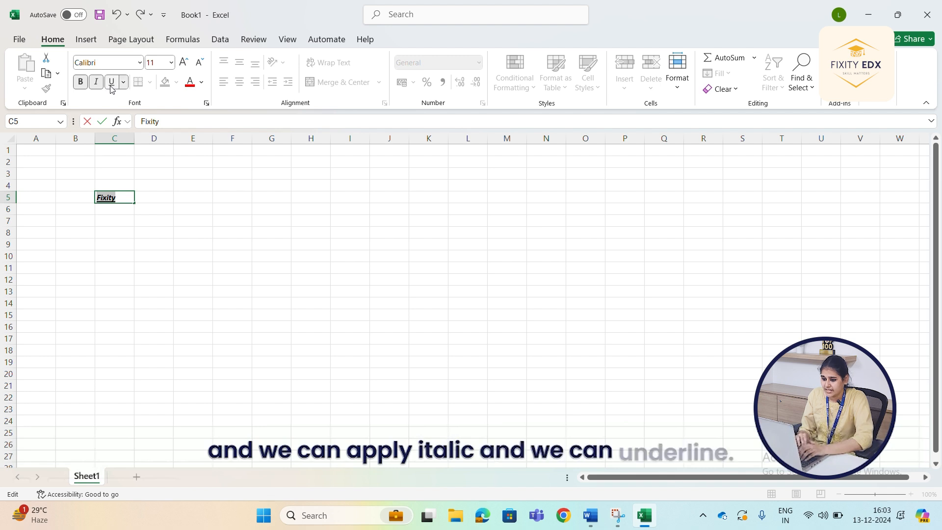
Increase and decrease the font size of the Fixity text, leaving it at 12
left_click(184, 63)
left_click(185, 62)
left_click(184, 62)
left_click(203, 63)
left_click(203, 62)
left_click(157, 210)
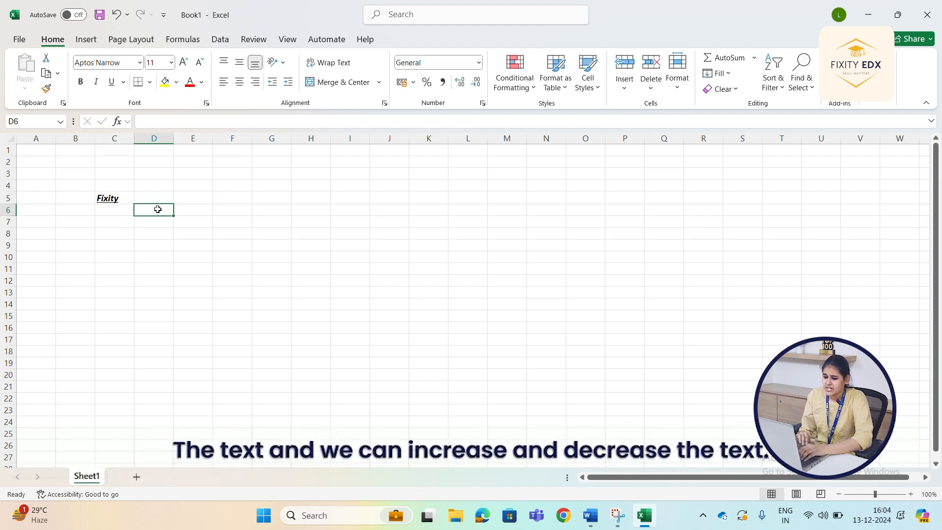
Recolour the Fixity text in C5 with an orange theme shade and fill cell D5 yellow
double_click(108, 199)
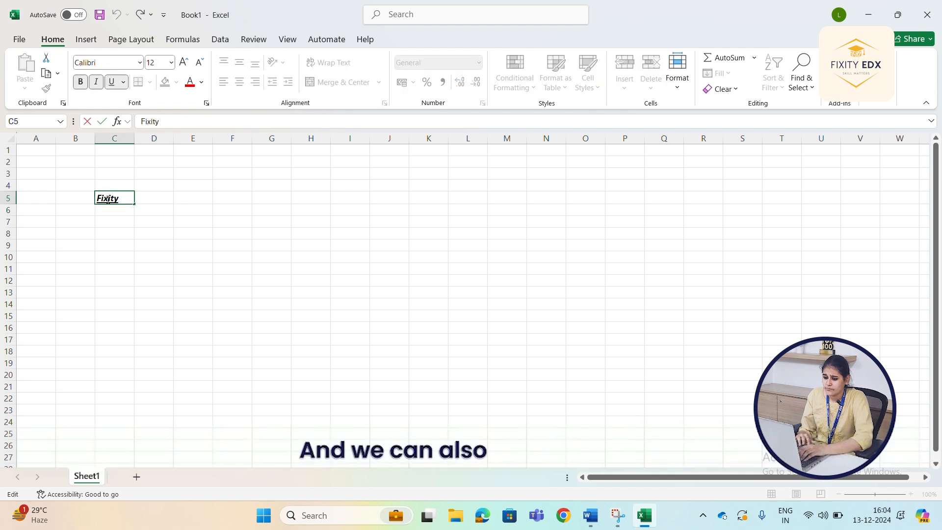
left_click(202, 83)
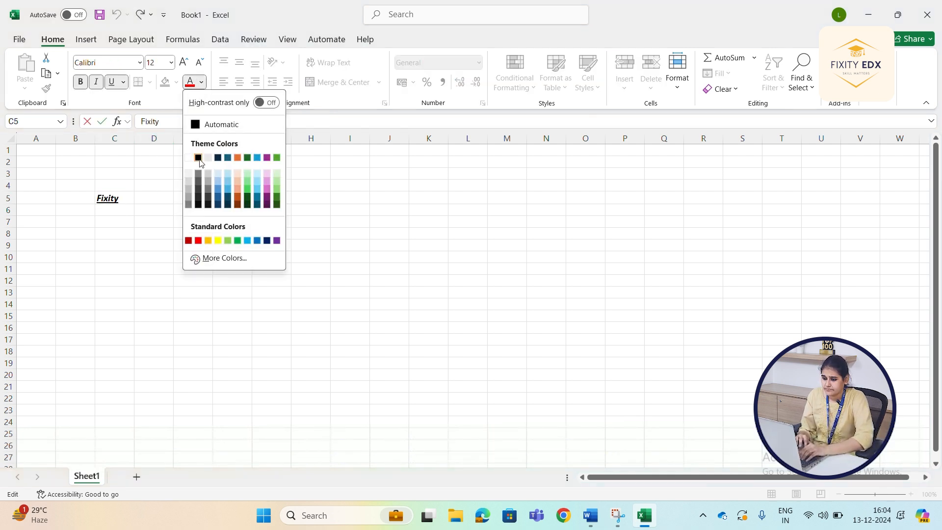
left_click(237, 192)
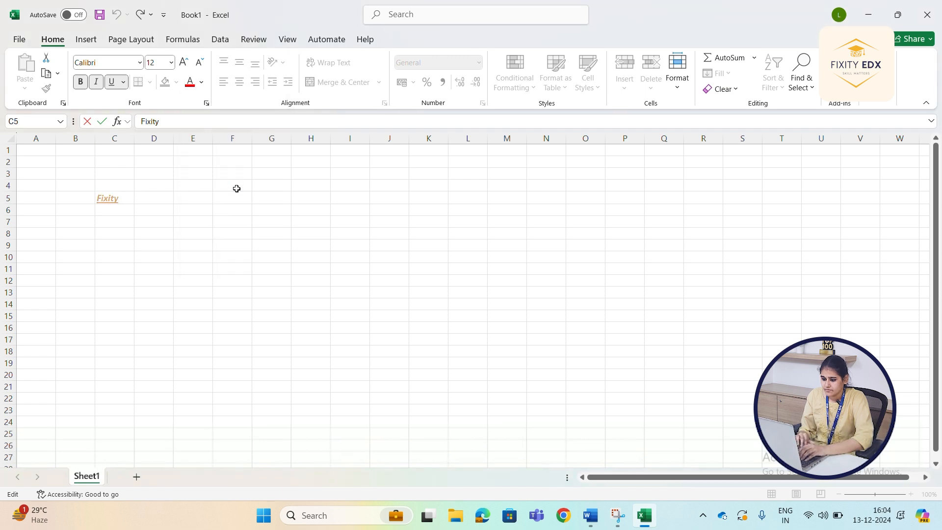
left_click(152, 203)
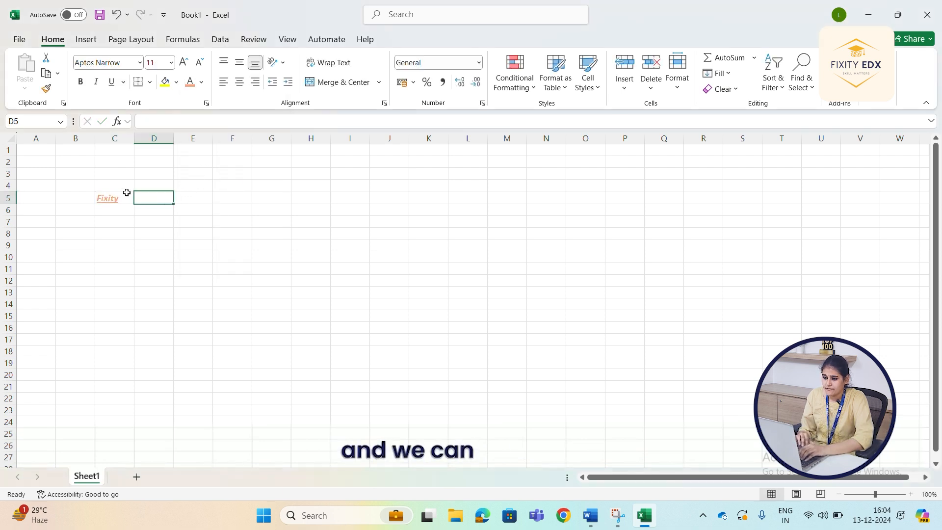
left_click(163, 82)
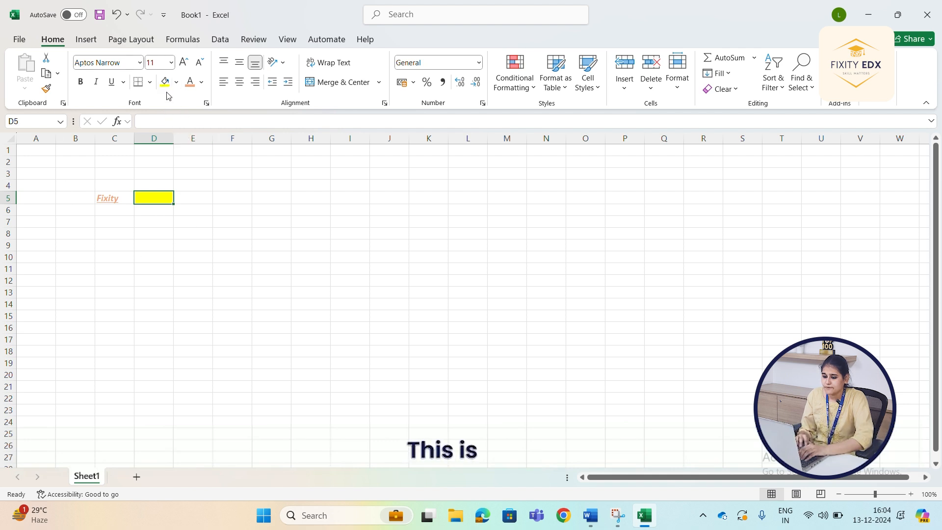
Apply All Borders to the range A3:E20
left_click_drag(32, 175, 193, 377)
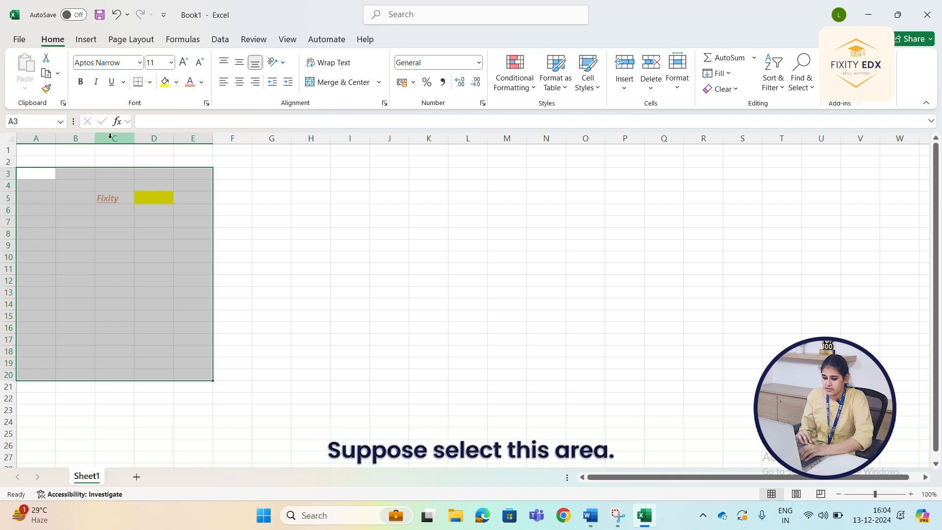
left_click(151, 83)
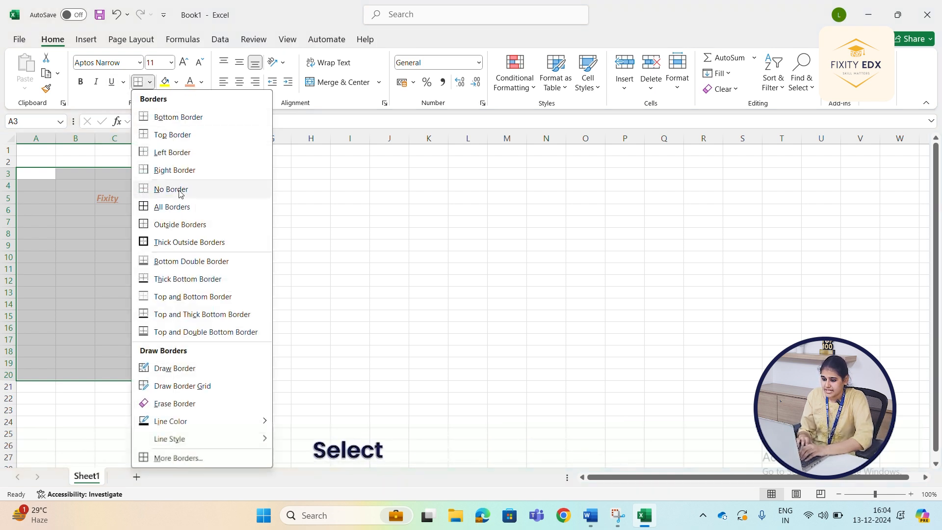
left_click(180, 215)
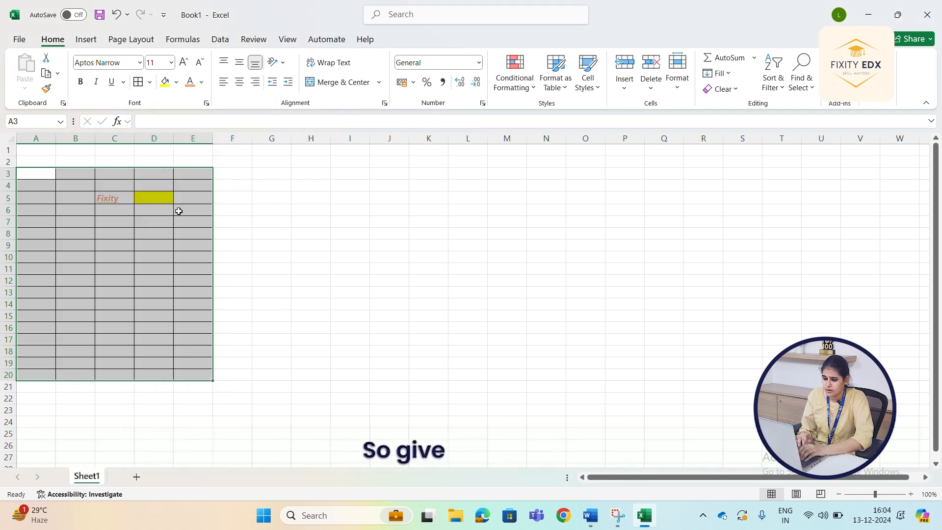
Enter "fixity" in cell H5 and merge and center H5:H6
left_click(294, 200)
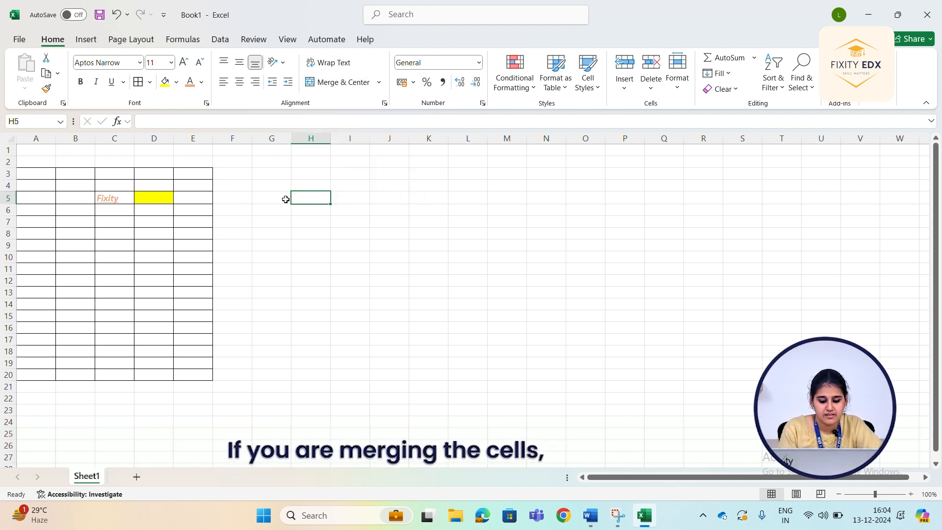
type("fixity")
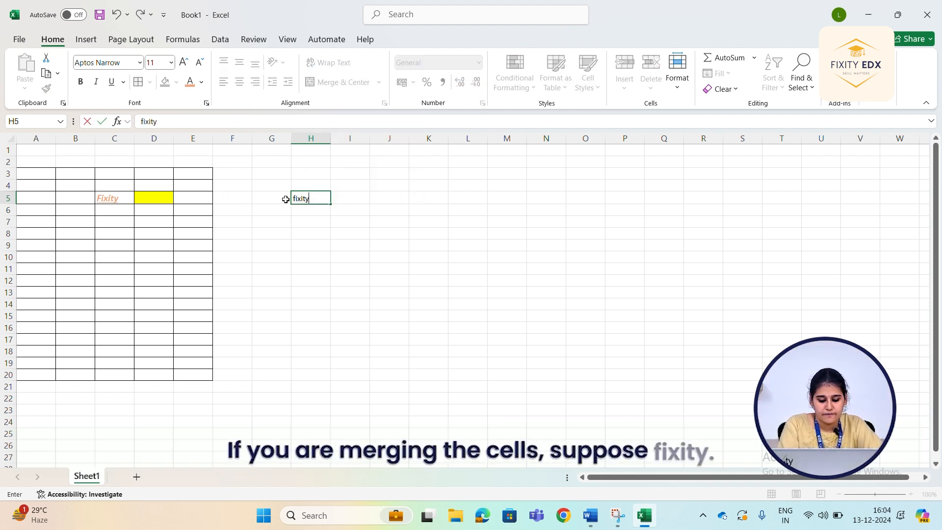
double_click(309, 199)
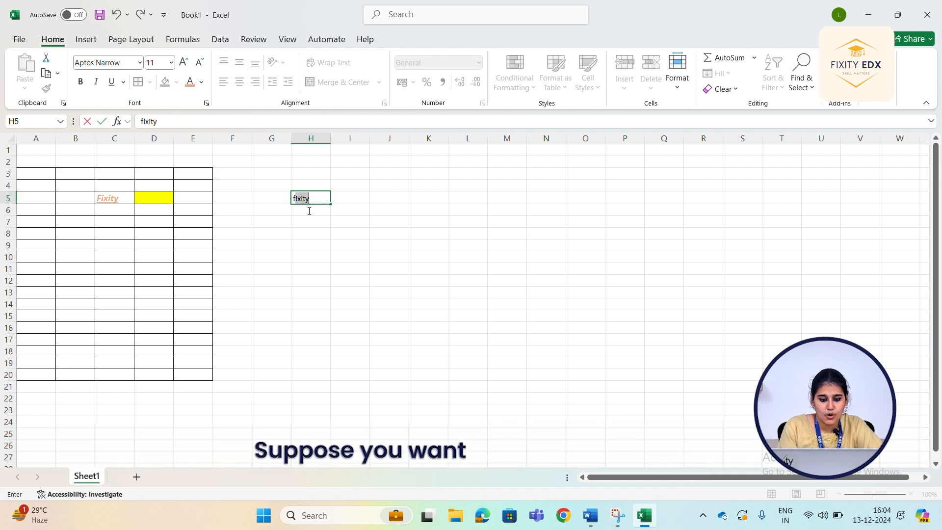
left_click(379, 284)
left_click_drag(295, 194, 308, 205)
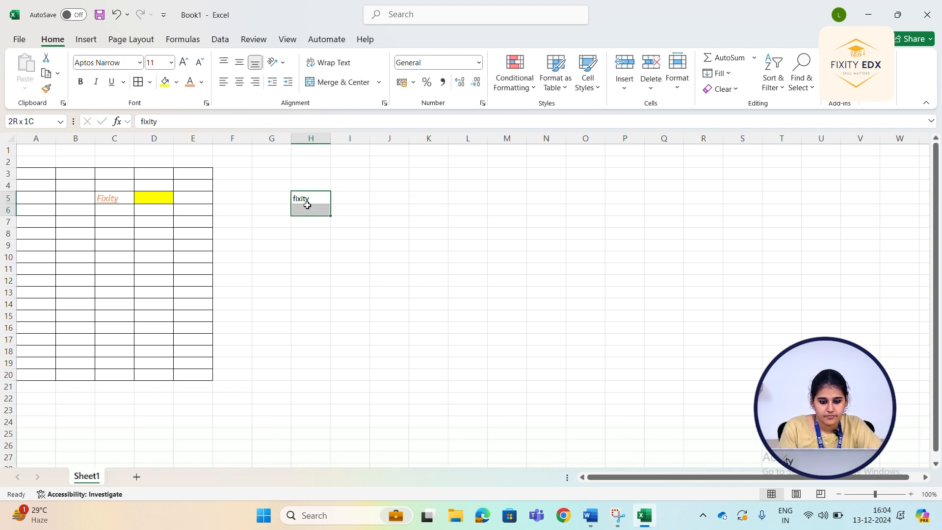
left_click(341, 85)
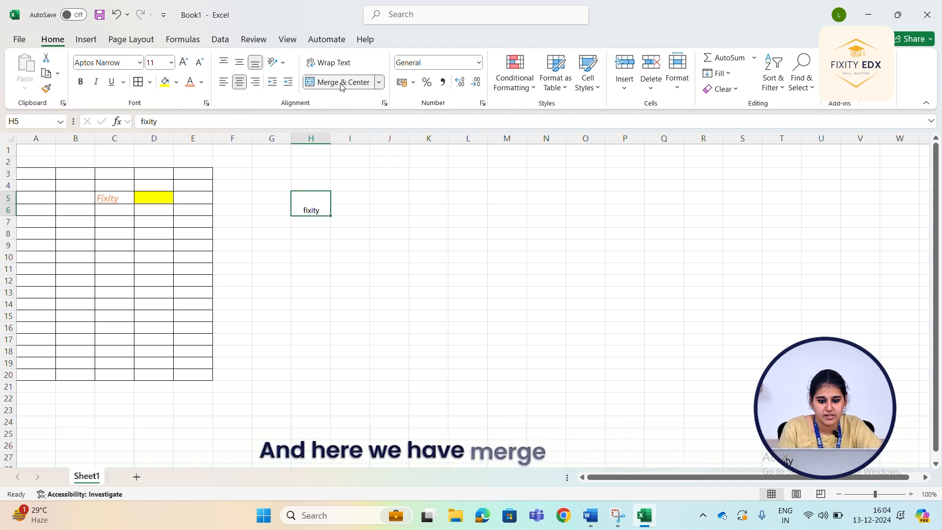
Review the merge options and apply middle, finally top vertical alignment to the merged fixity cell
left_click(379, 82)
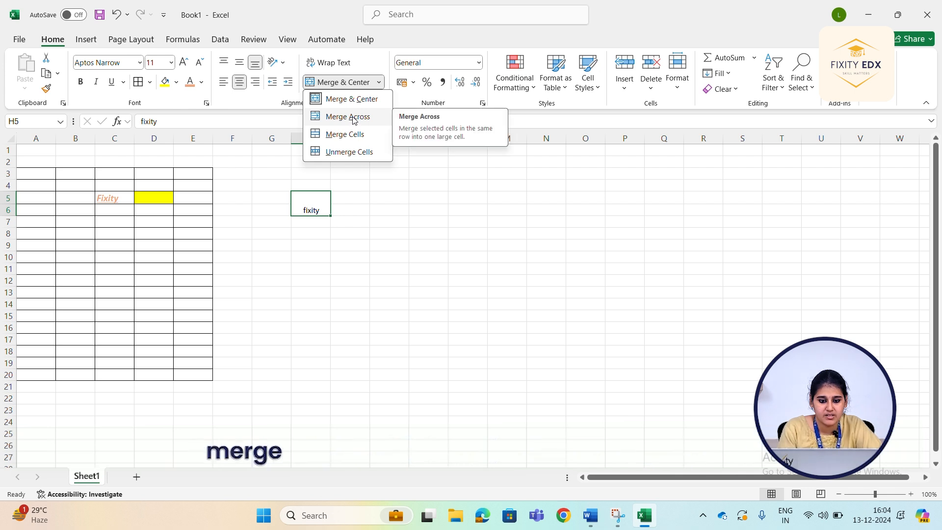
left_click(336, 213)
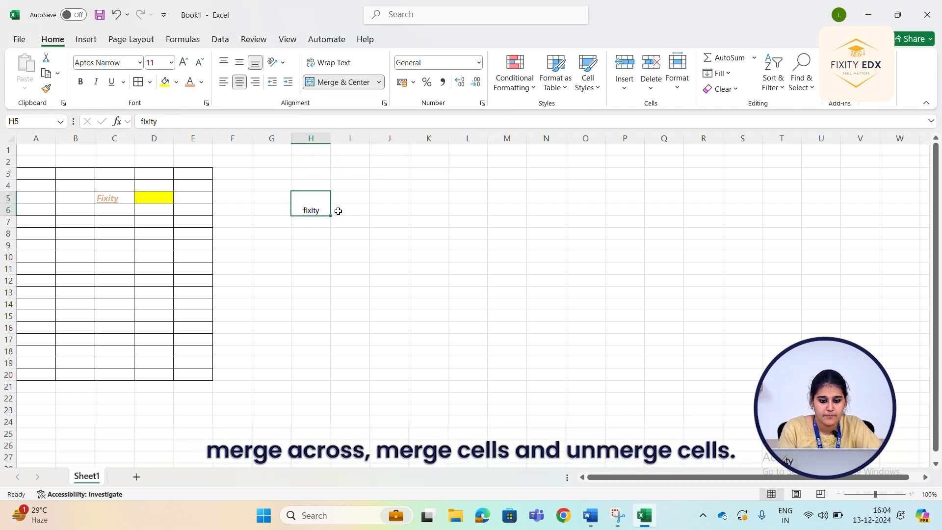
left_click(239, 62)
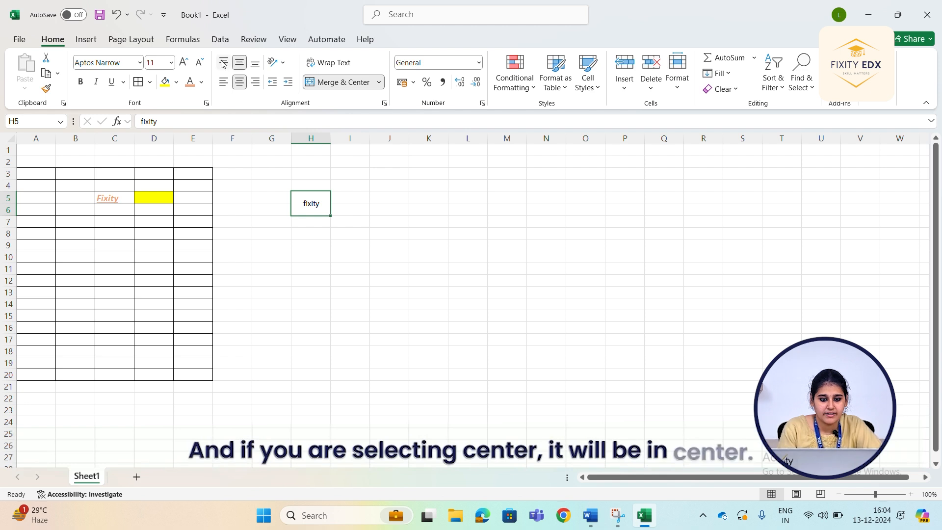
left_click(219, 60)
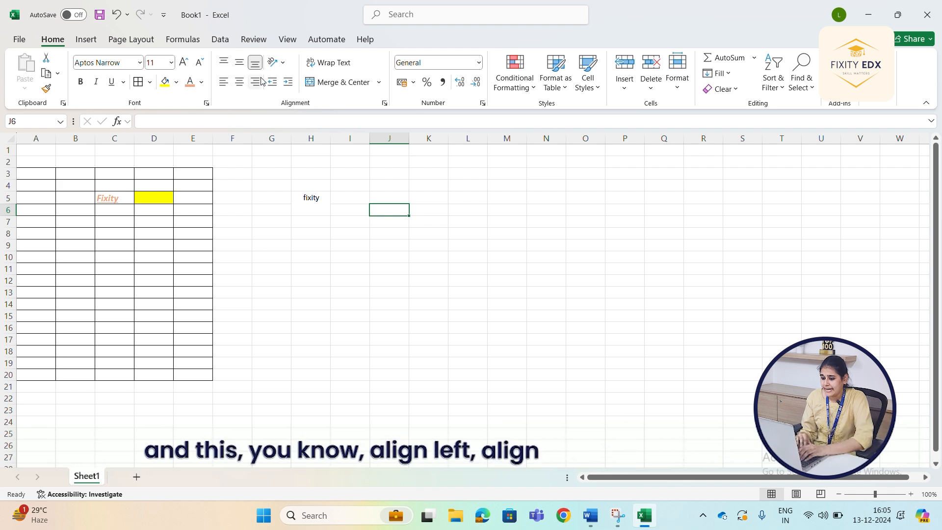
Set the number format of cell C5 to Number
left_click(356, 212)
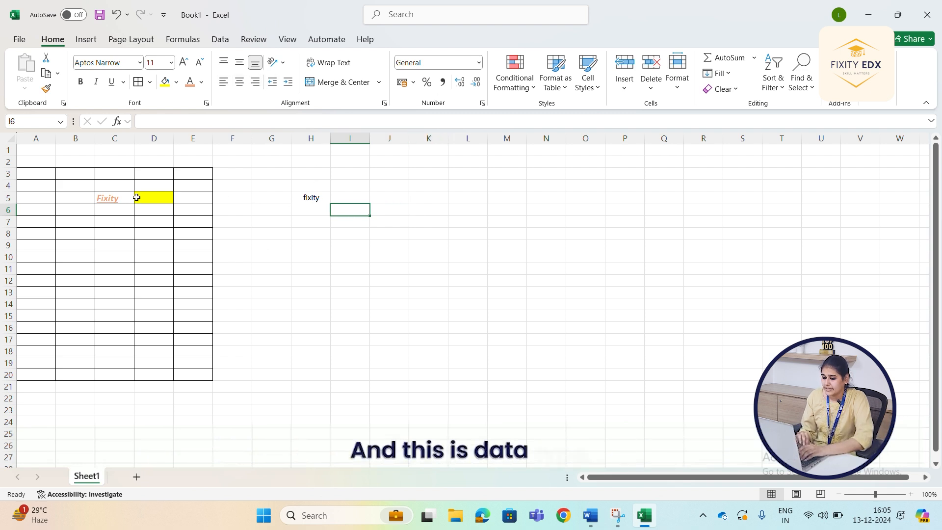
left_click(119, 198)
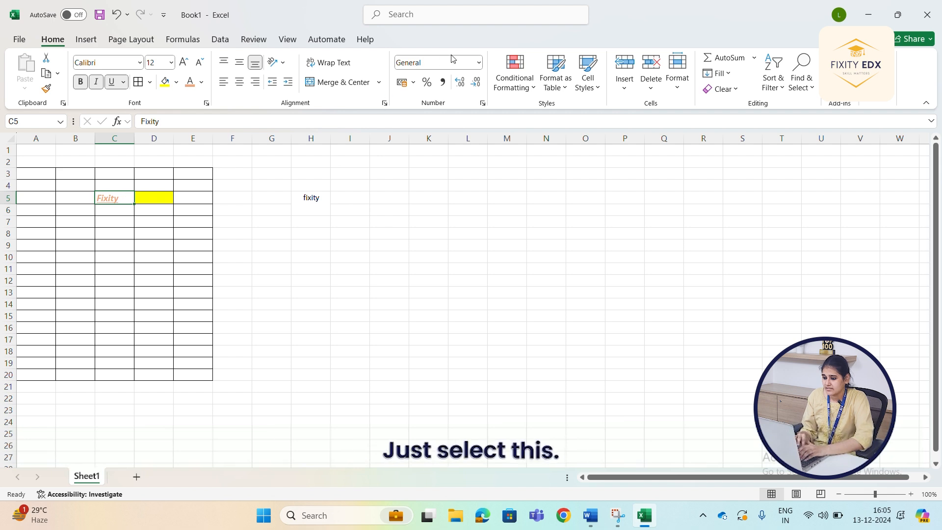
left_click(478, 65)
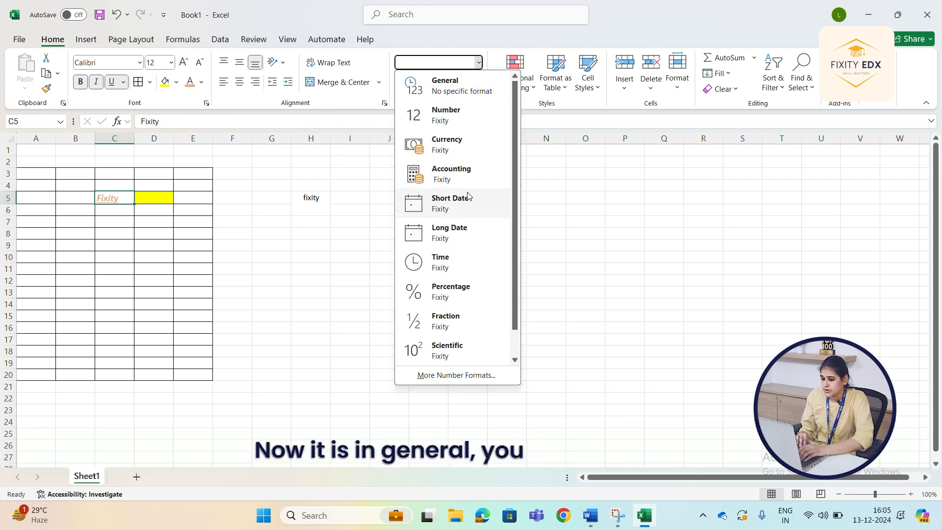
left_click(439, 123)
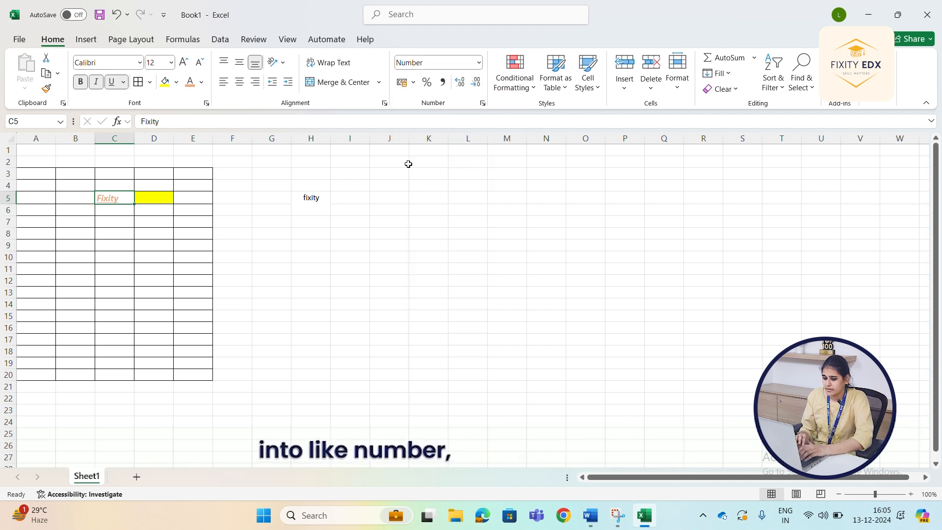
Examine the Conditional Formatting options and their Highlight Cells Rules with cell J6 selected
left_click(385, 207)
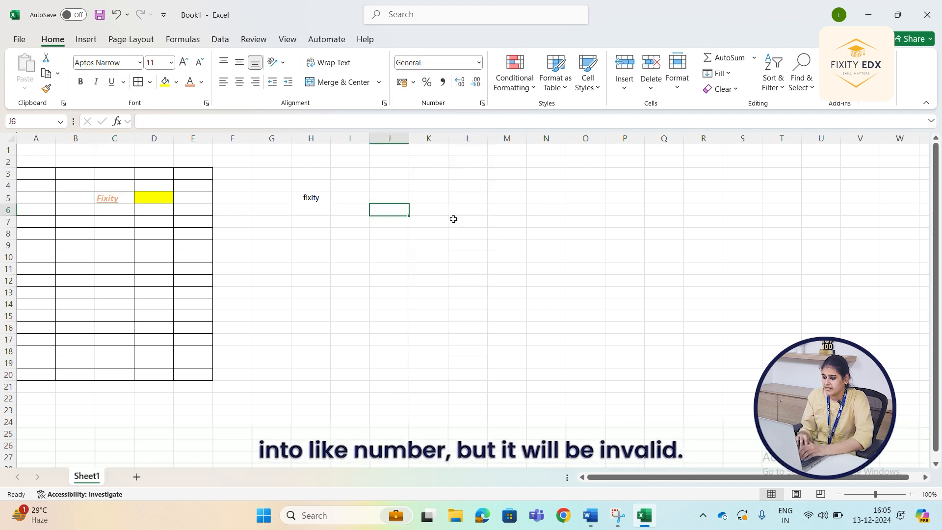
left_click(522, 83)
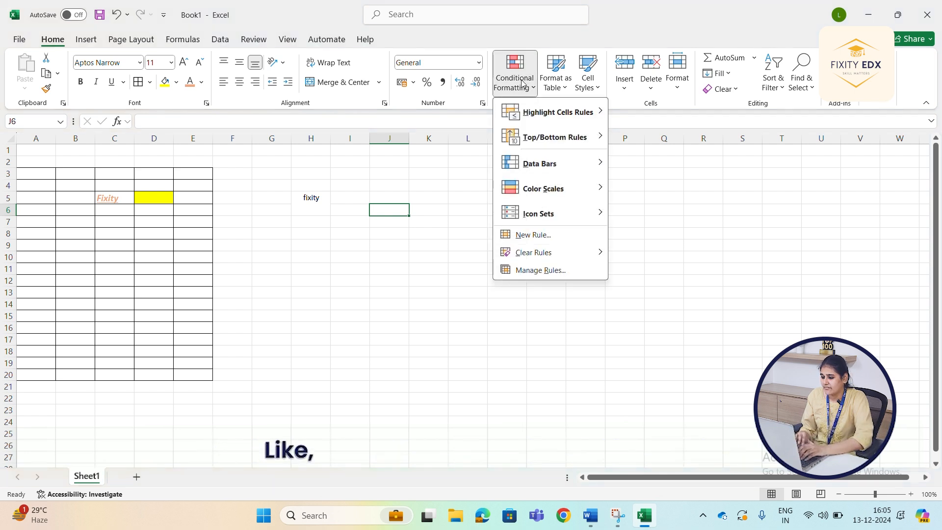
mouse_move(555, 112)
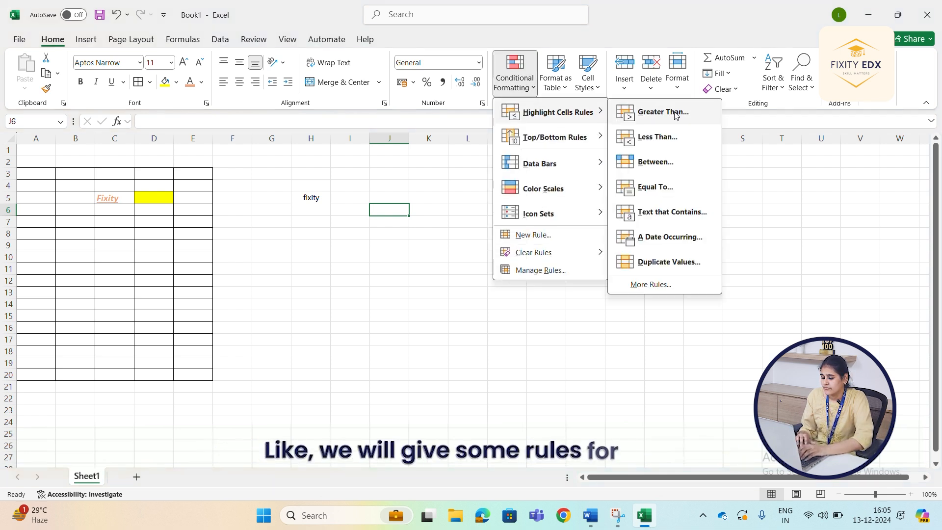
left_click(471, 406)
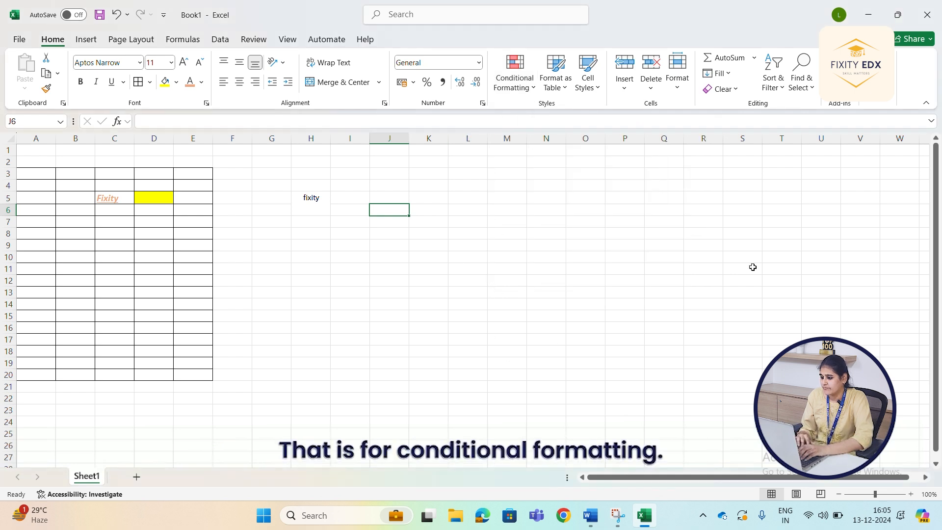
left_click(751, 59)
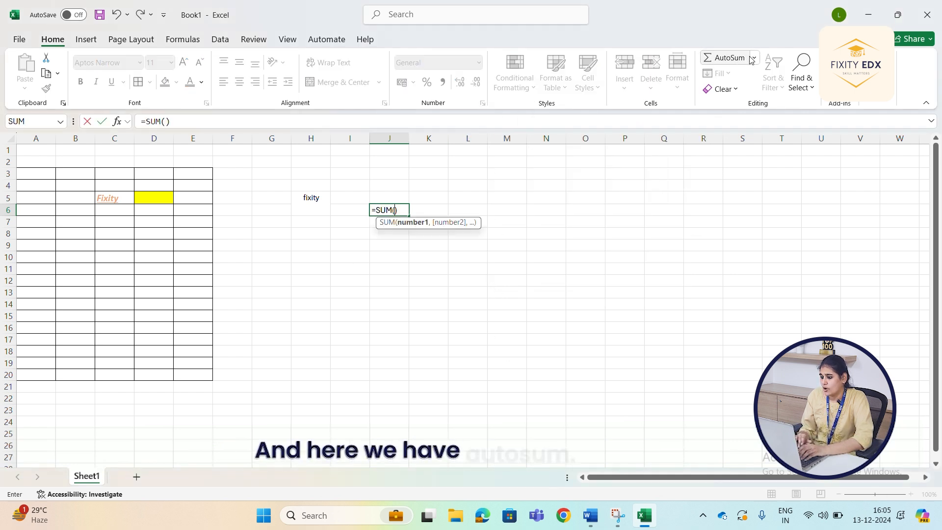
left_click(540, 342)
left_click(528, 200)
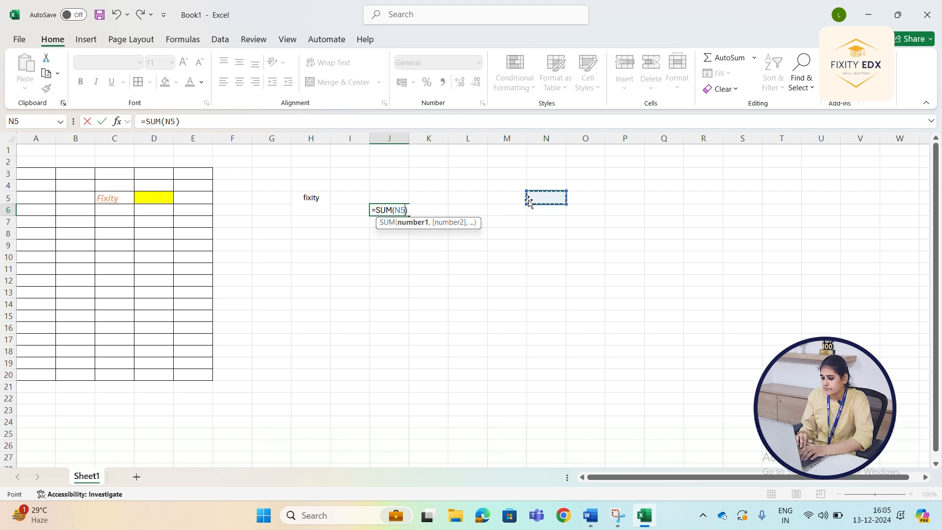
key("ctrl+Return")
Enter the sample numbers 1, 2, 3 and 4 in cells N5 to N8
left_click(544, 201)
type("1")
key("Return")
type("2")
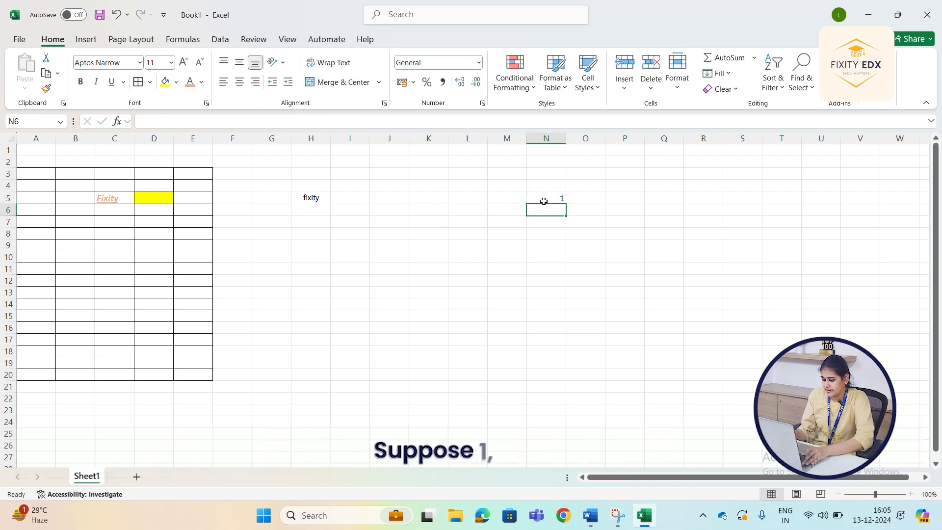
type("3")
key("Return")
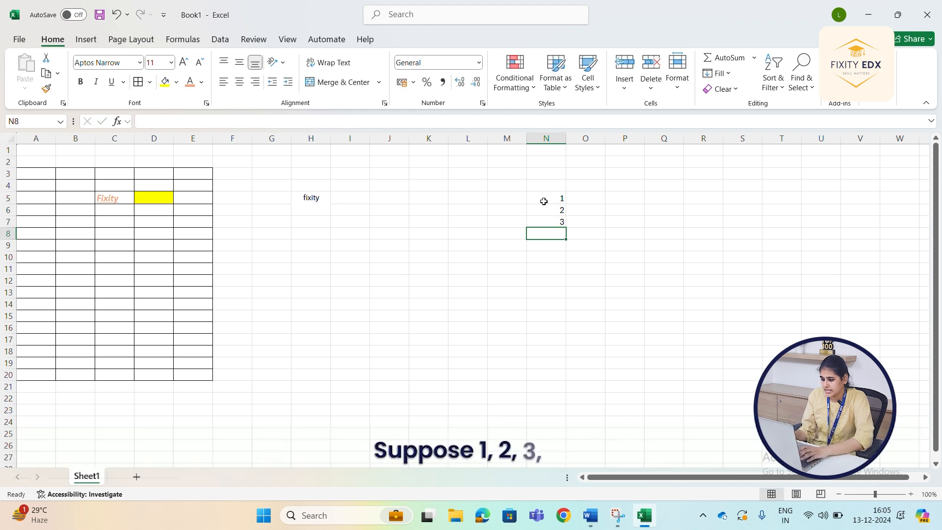
type("4")
Calculate the sum of N5:N8 in cell O13 with AutoSum
left_click(591, 293)
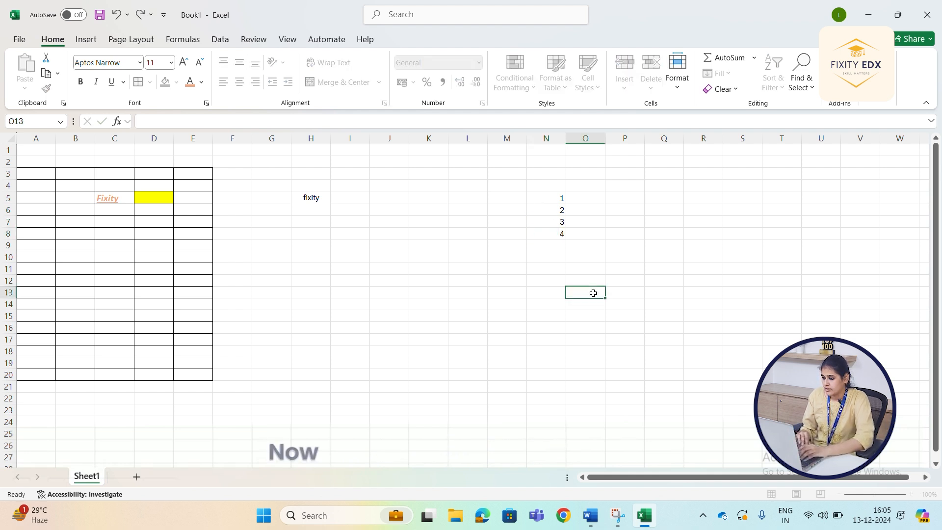
left_click(738, 62)
left_click_drag(556, 194, 559, 239)
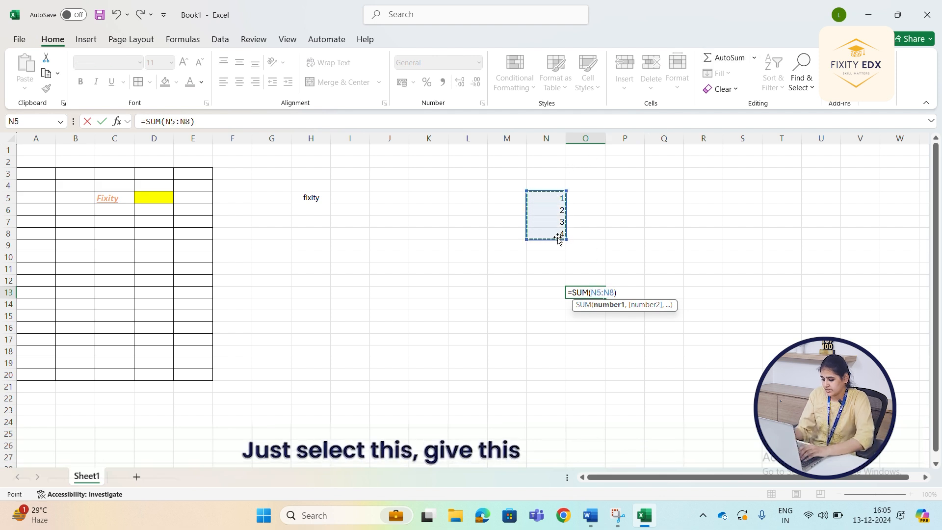
key("Return")
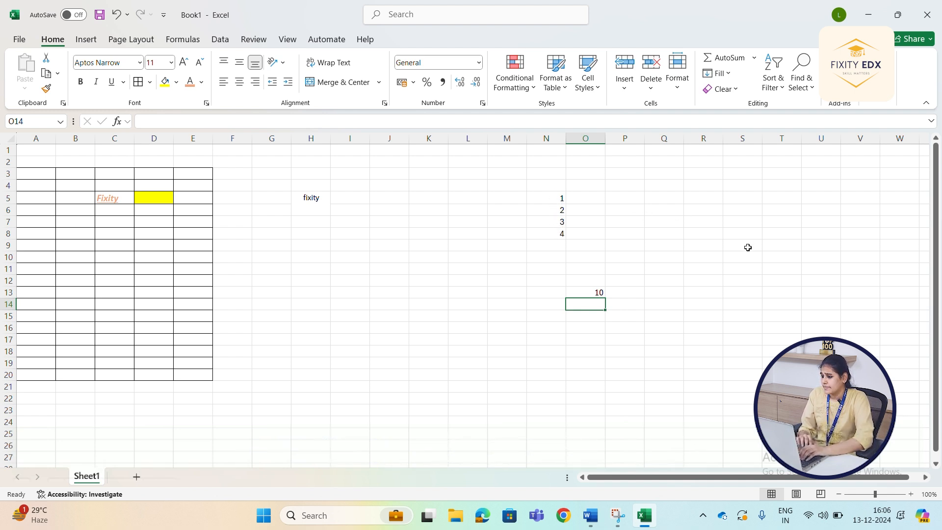
left_click(775, 84)
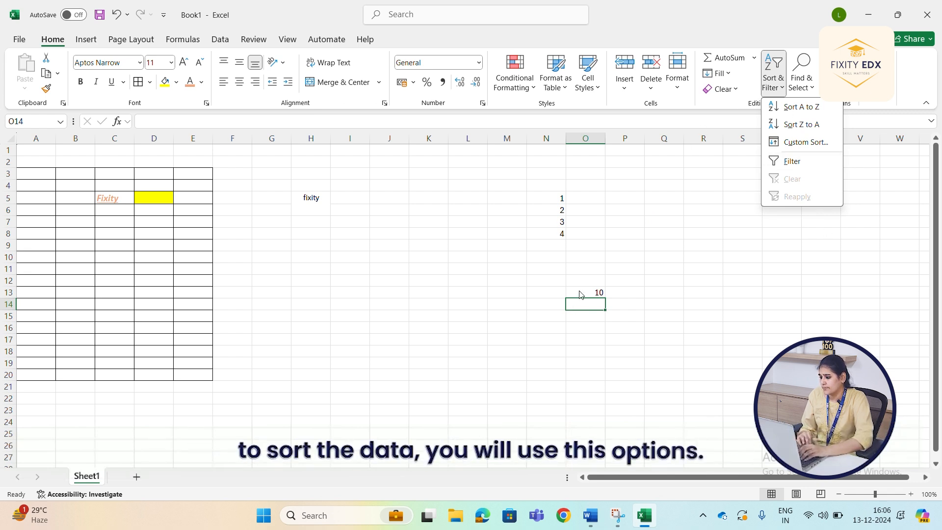
left_click(366, 297)
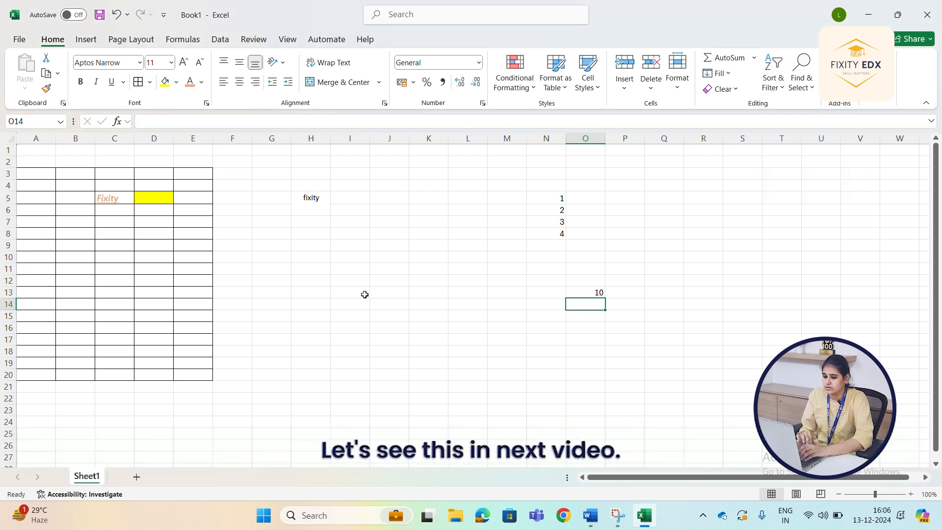
Create a table from the range J4:O21 without marking existing headers
left_click(90, 41)
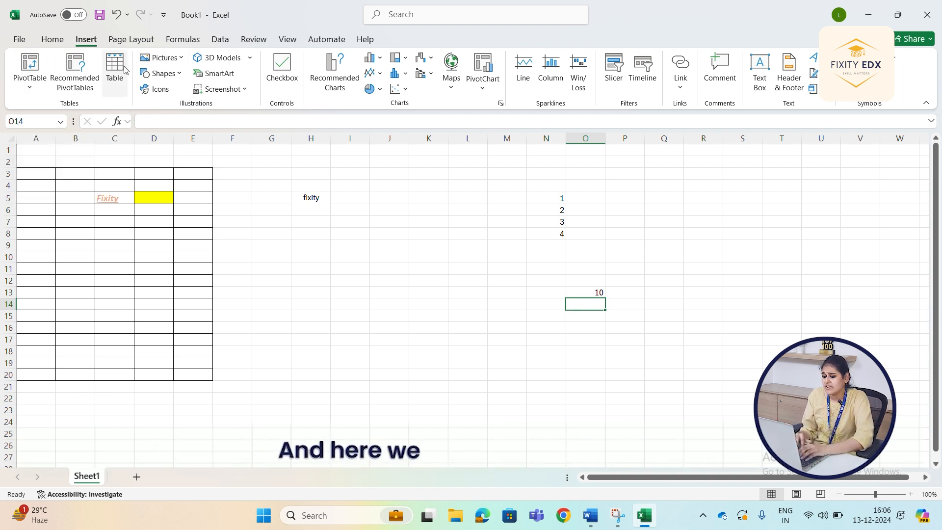
left_click_drag(391, 185, 600, 395)
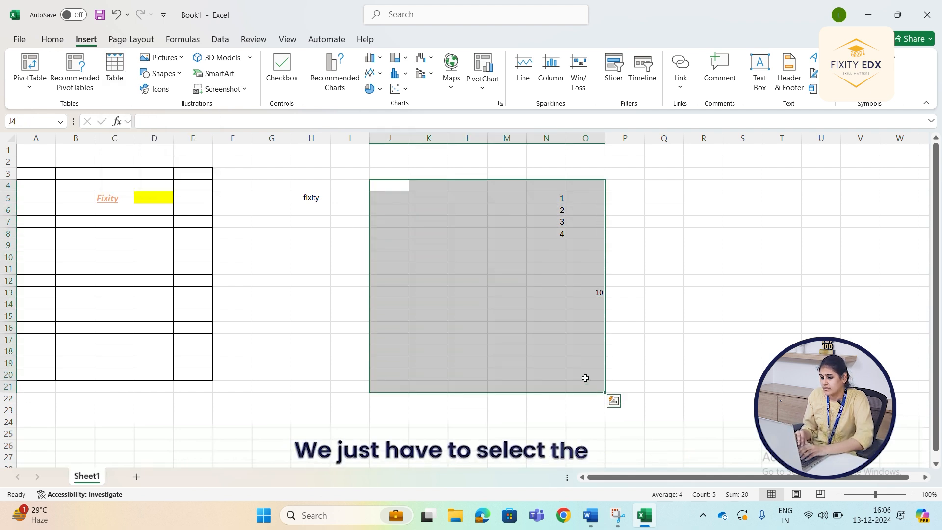
left_click(113, 68)
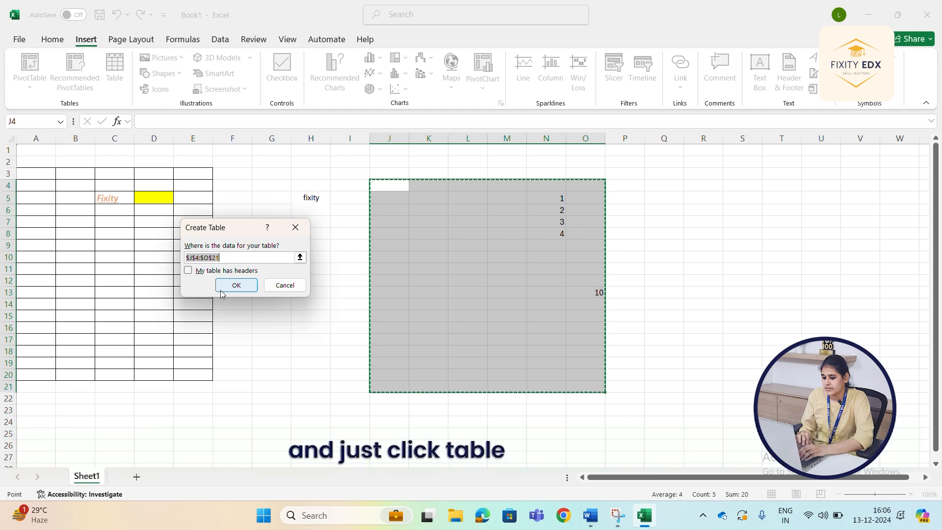
left_click(223, 288)
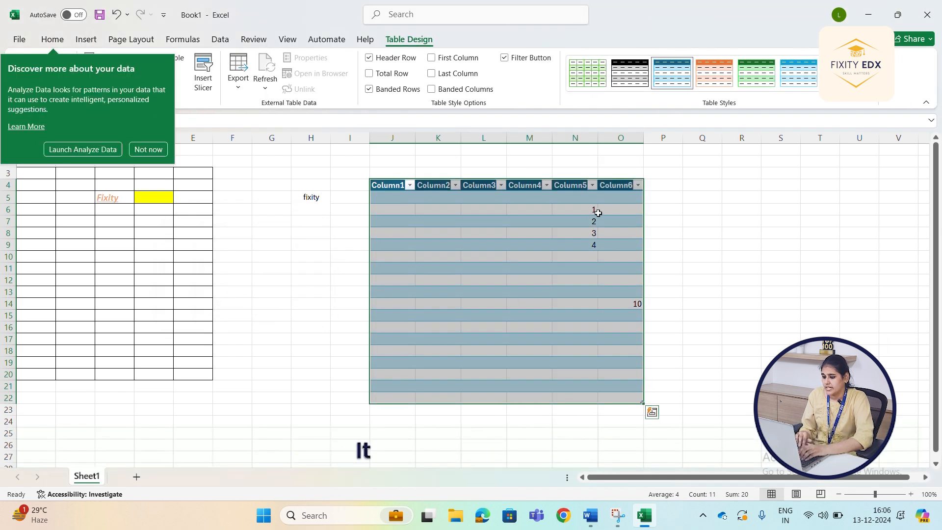
left_click(397, 220)
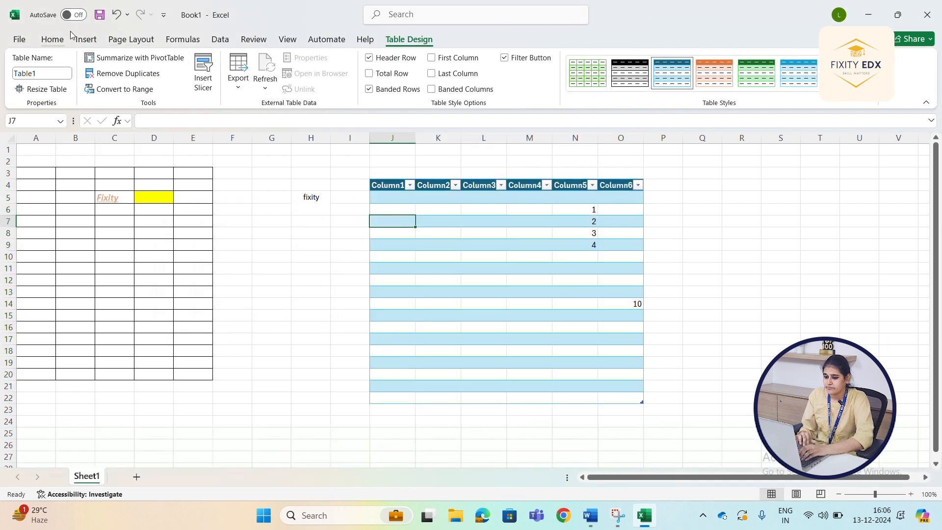
Insert a Basic Block List SmartArt graphic from the List category, leaving its placeholder text empty
left_click(86, 40)
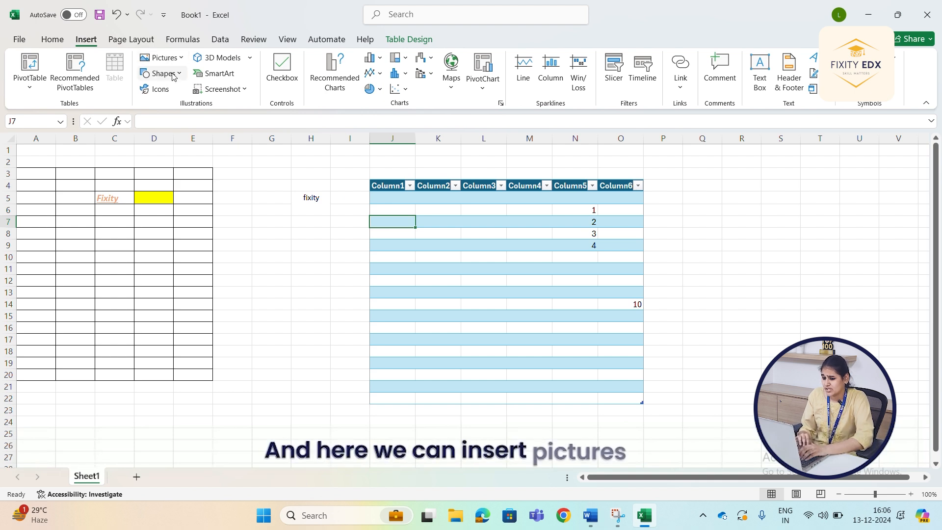
left_click(227, 72)
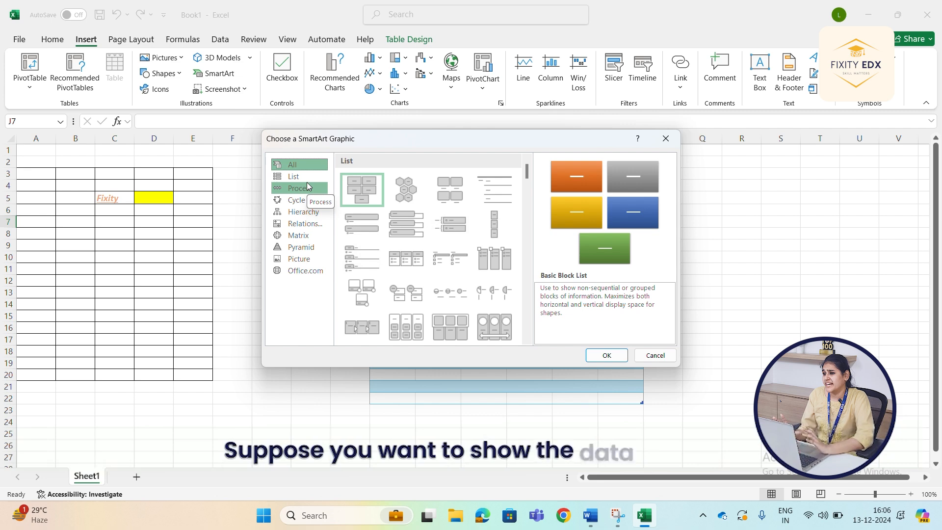
left_click(301, 178)
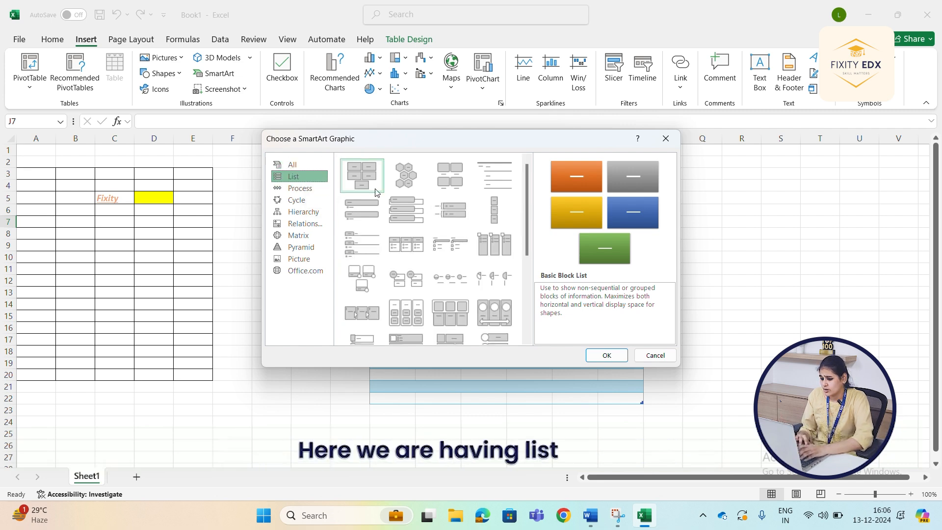
left_click(403, 181)
left_click(364, 166)
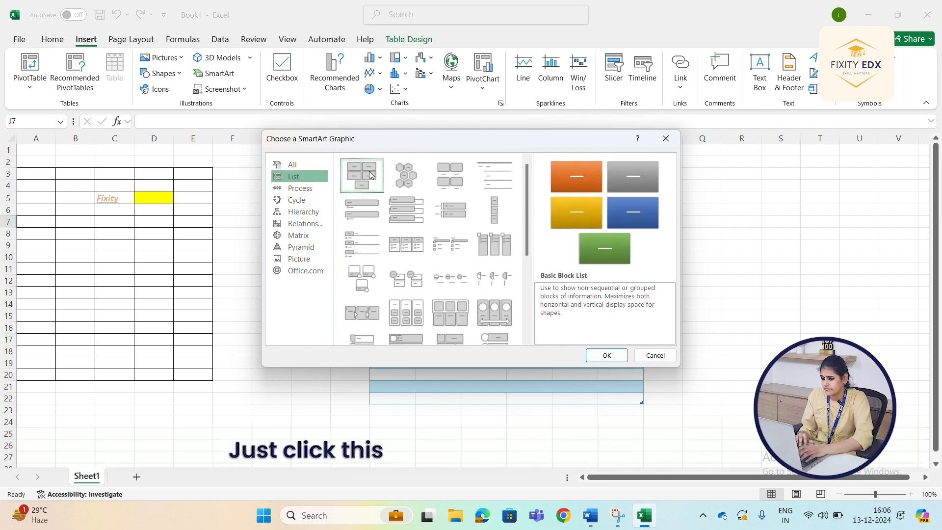
left_click(607, 355)
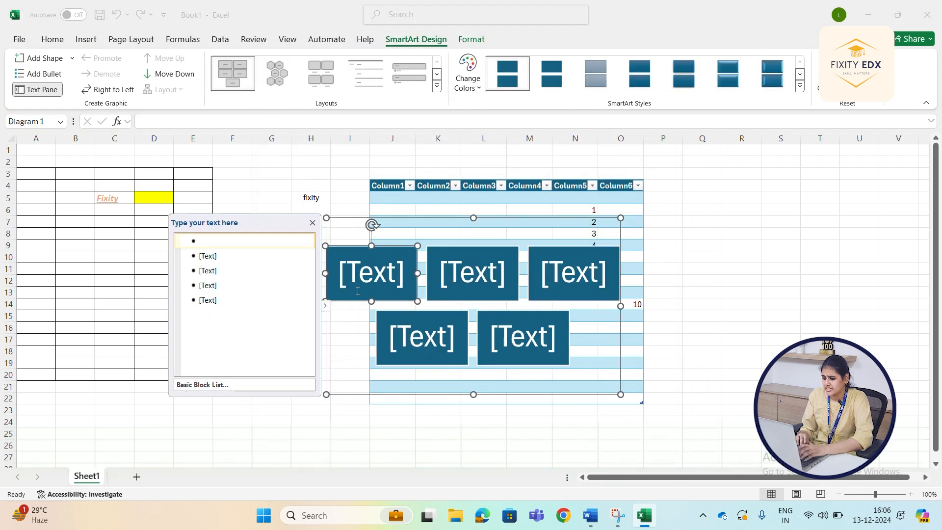
left_click(313, 179)
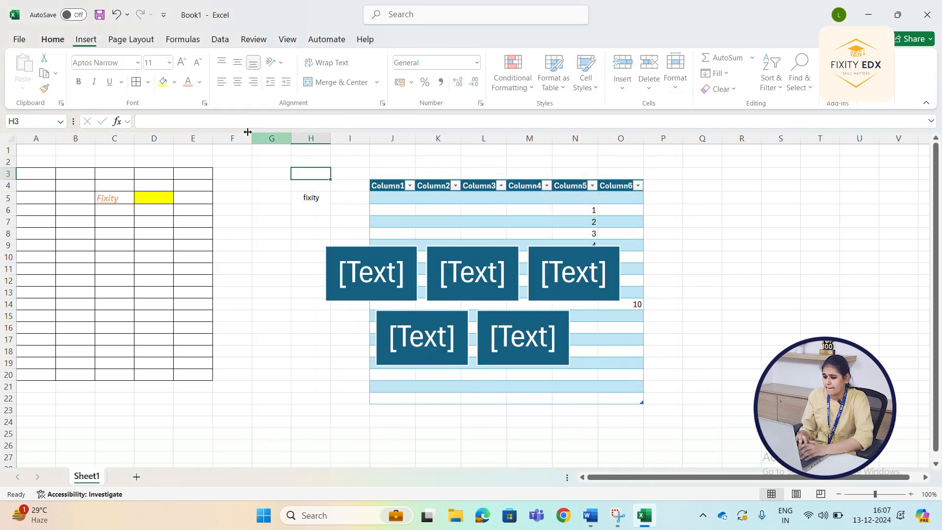
Draw a text box spanning roughly columns Q to T beside the table, with the text "Hi I'm from fixity"
left_click(87, 42)
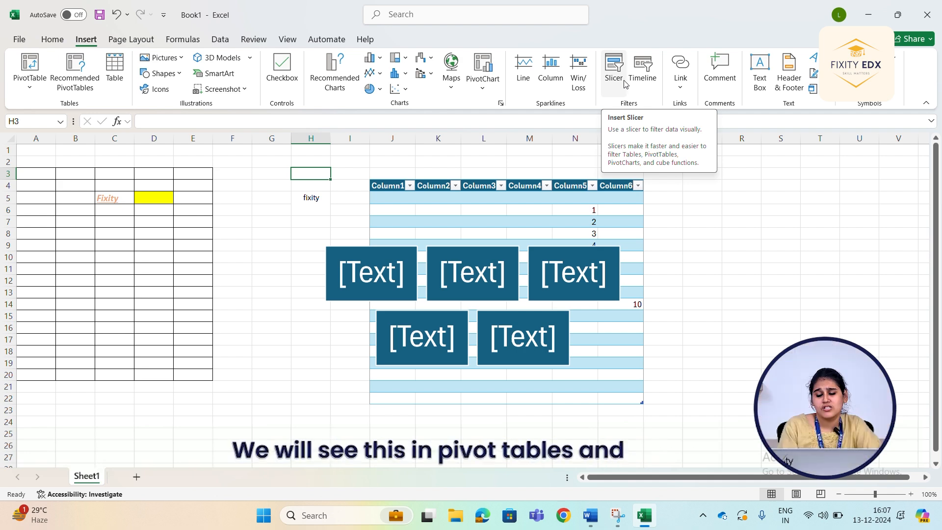
left_click(737, 275)
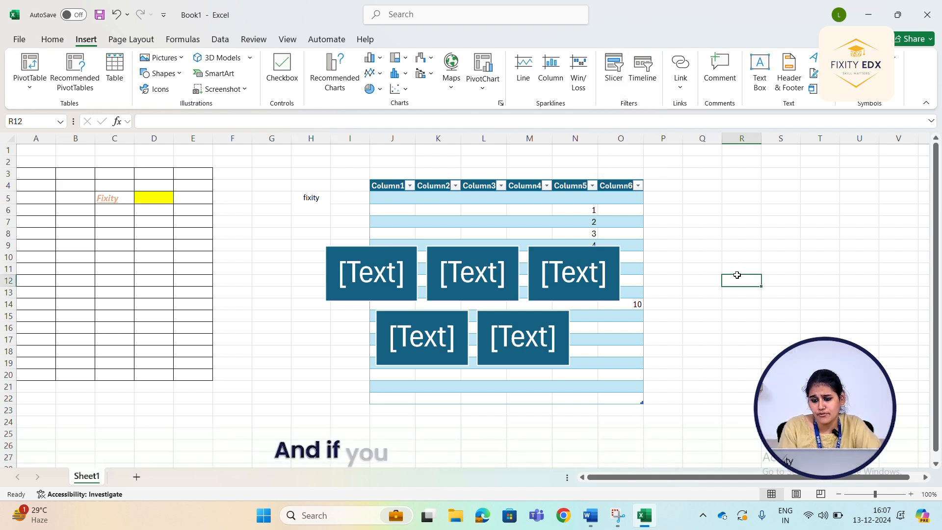
left_click(759, 71)
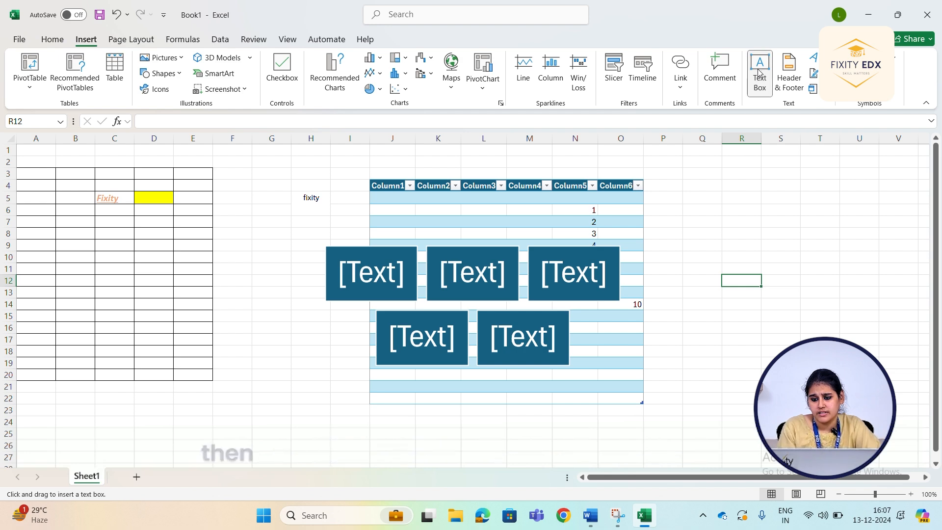
left_click_drag(708, 186, 849, 303)
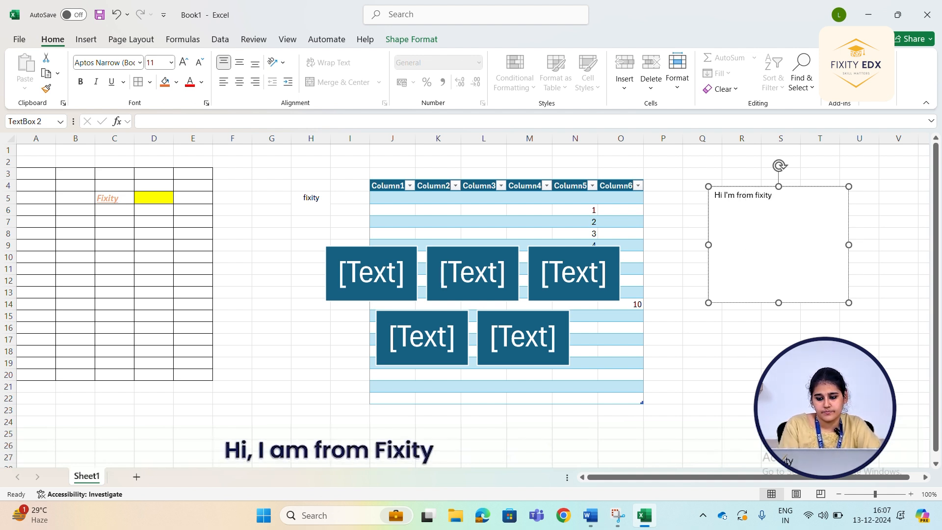
left_click(780, 398)
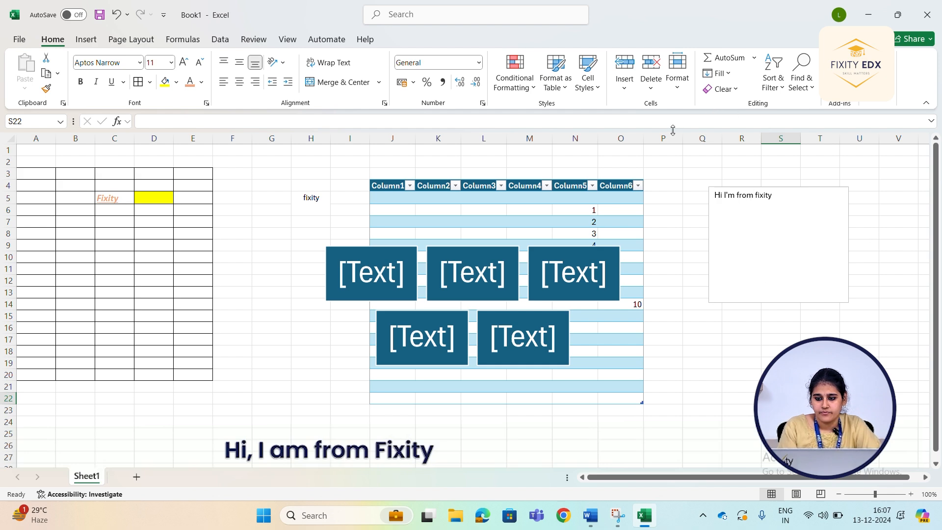
Add a new worksheet and review the functions offered by AutoSum in the formula tools
left_click(182, 39)
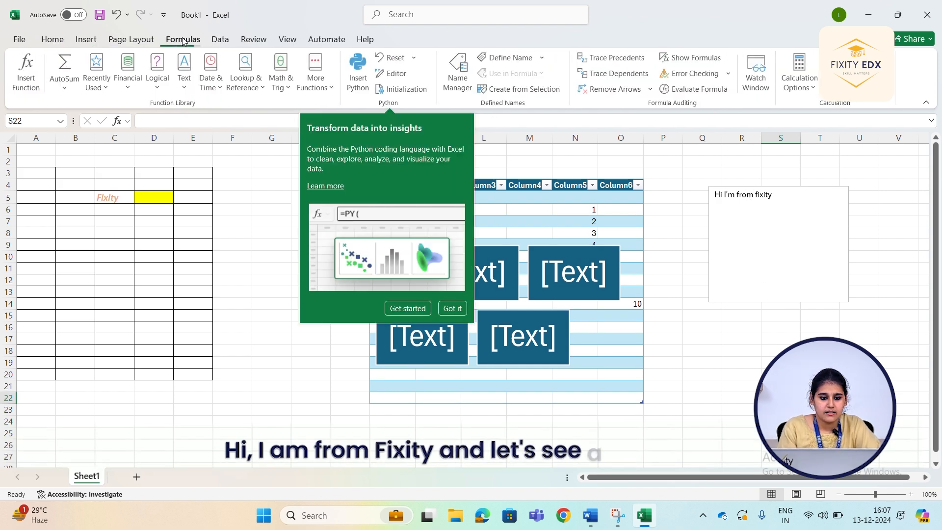
left_click(271, 277)
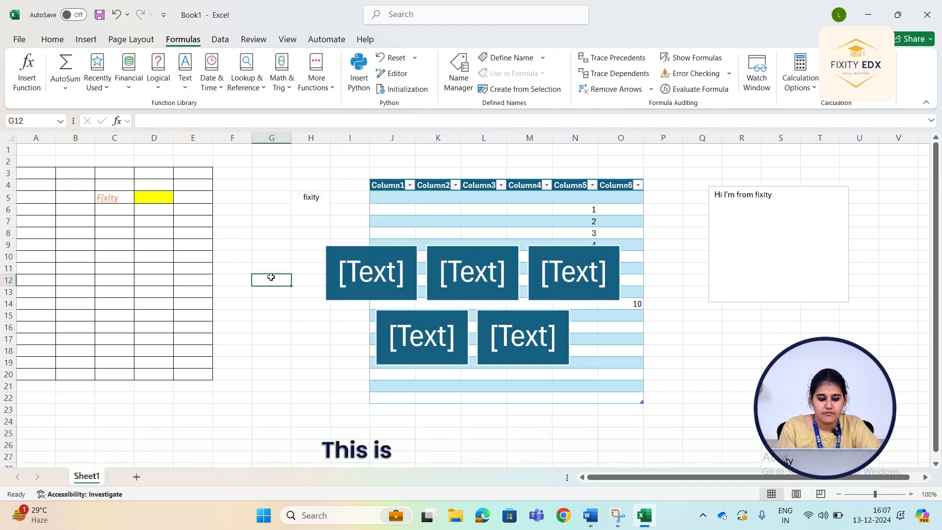
left_click(137, 477)
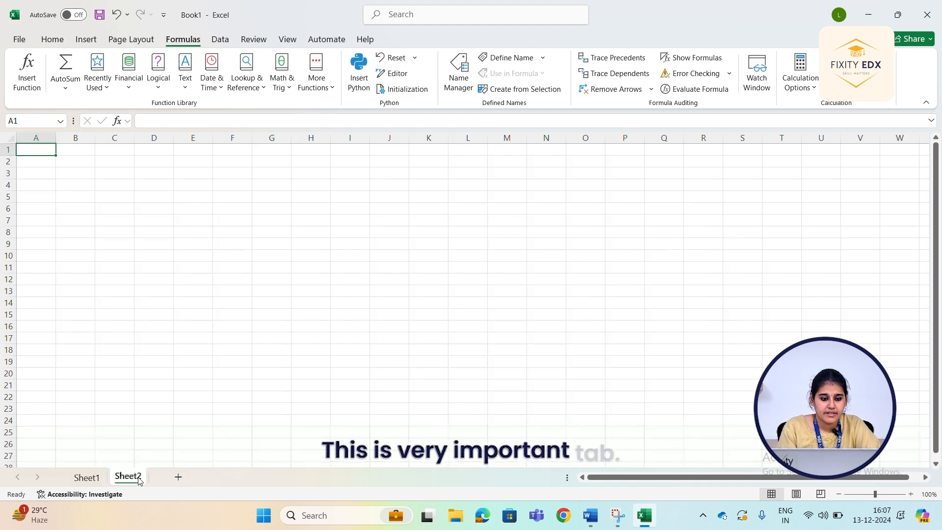
left_click(69, 81)
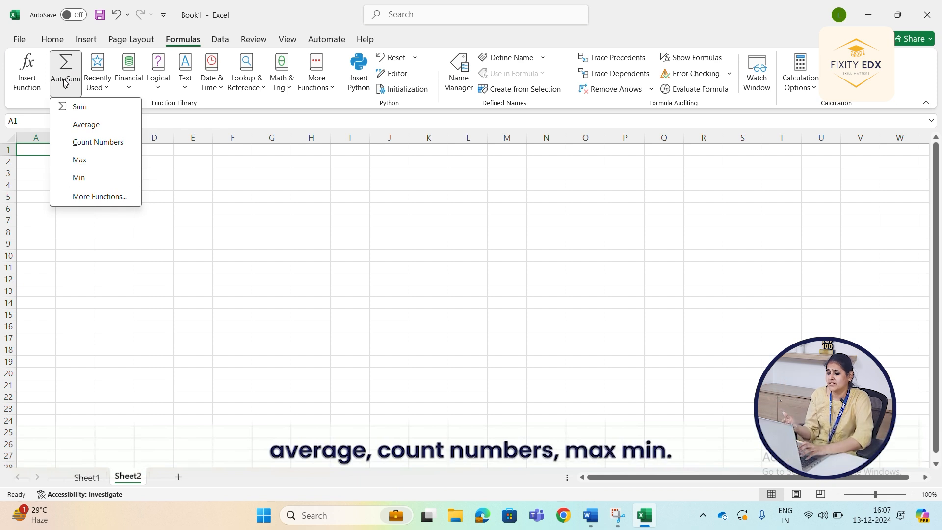
left_click(196, 173)
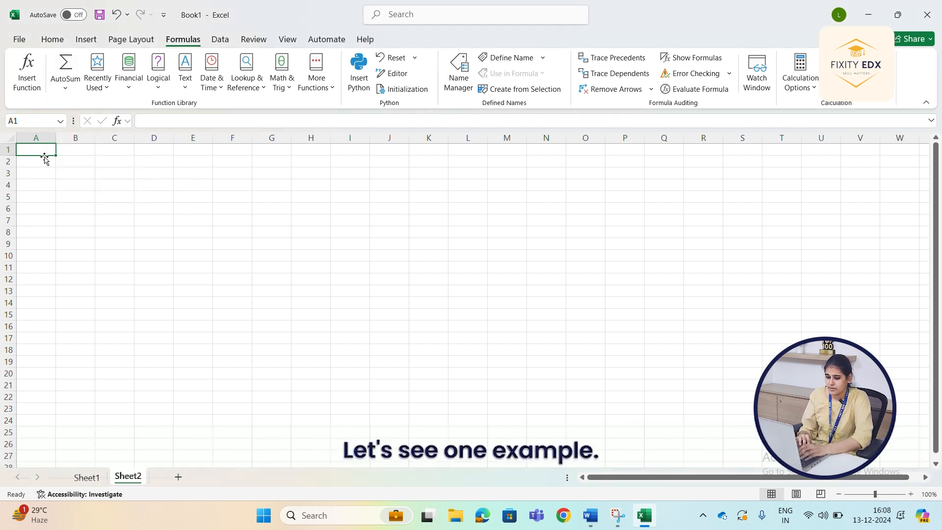
Enter the numbers 1, 2, 3 and 4 in cells A1 to A4 of the new sheet
type("1")
key("Return")
type("2")
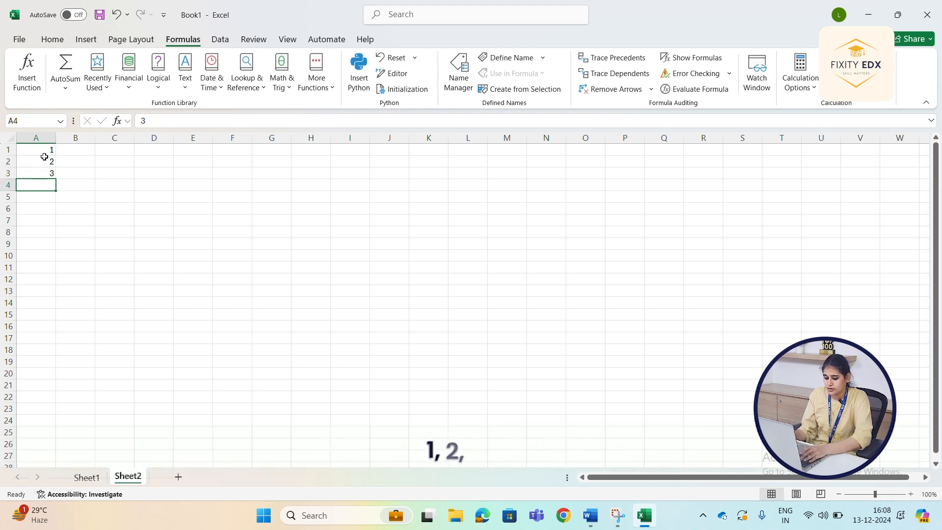
type("4")
key("Return")
Calculate the average of A1:A4 in cell A5 and add the maximum below it in A6 using the AutoSum functions
left_click_drag(44, 149, 45, 185)
left_click(66, 88)
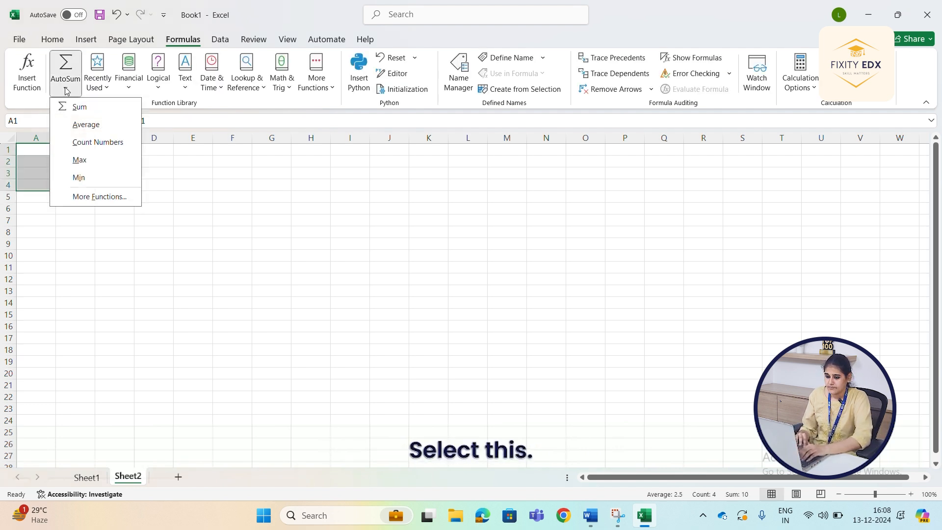
left_click(86, 126)
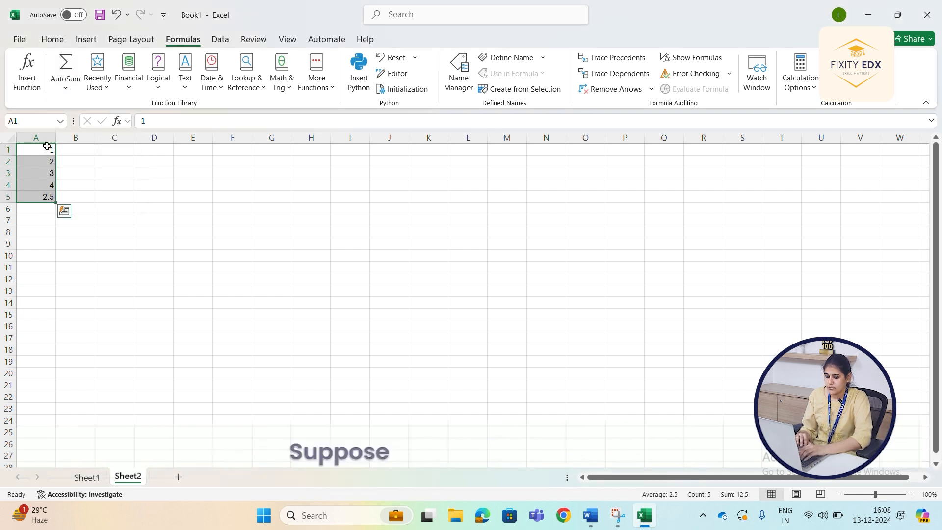
left_click(58, 82)
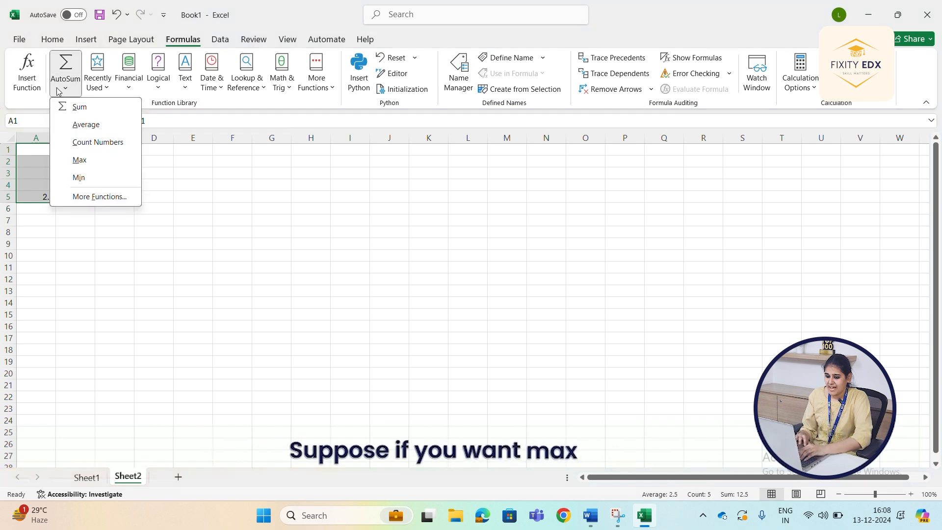
left_click(76, 160)
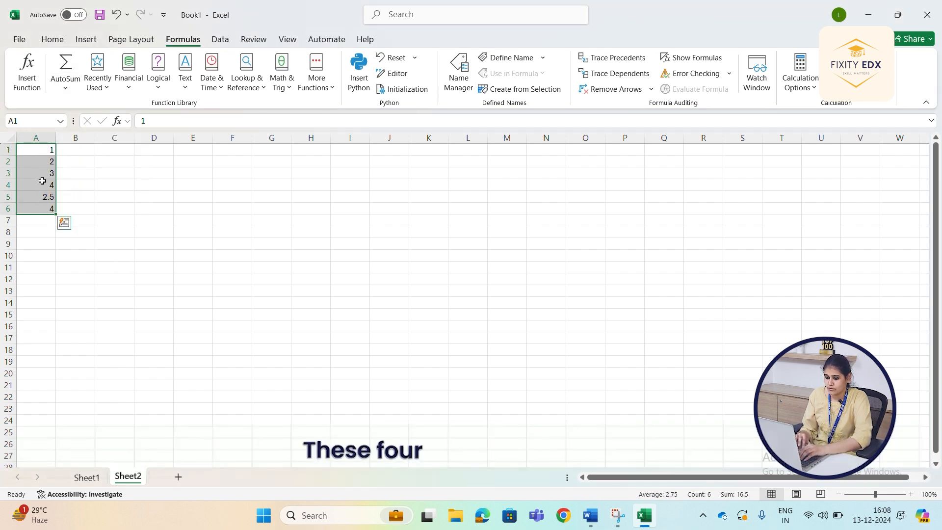
Review the recently used, logical and text function lists in the function library
left_click(149, 199)
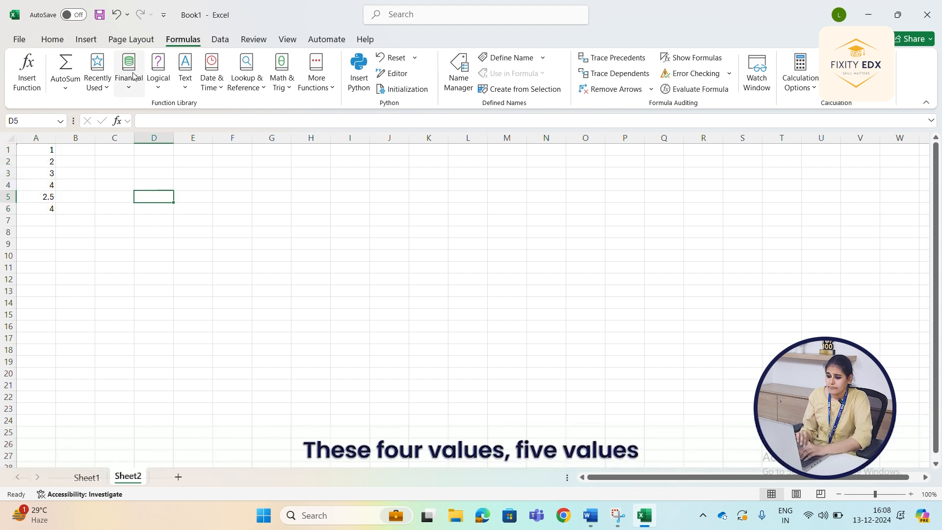
left_click(107, 86)
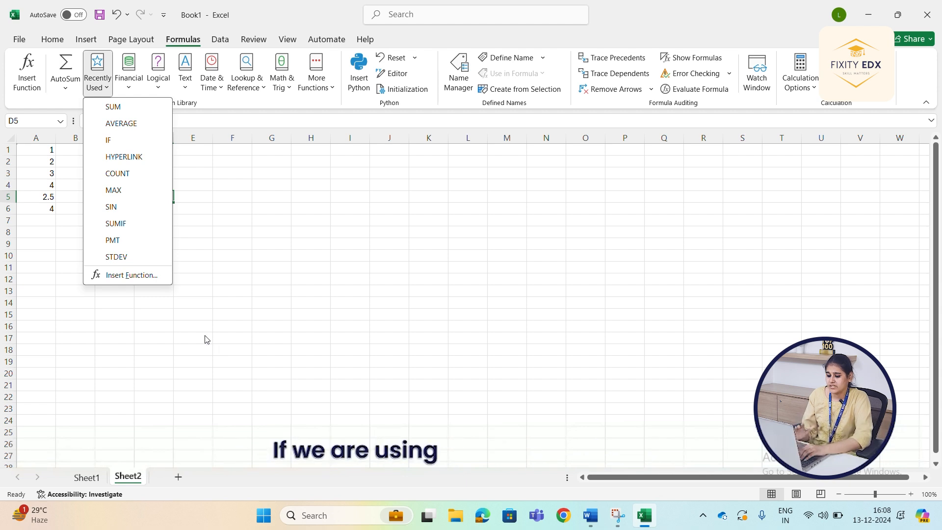
left_click(251, 255)
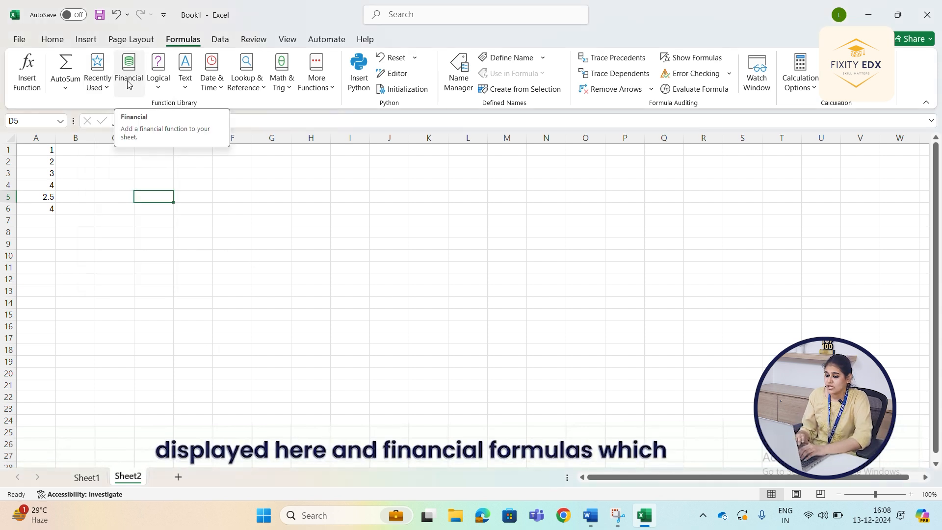
left_click(160, 88)
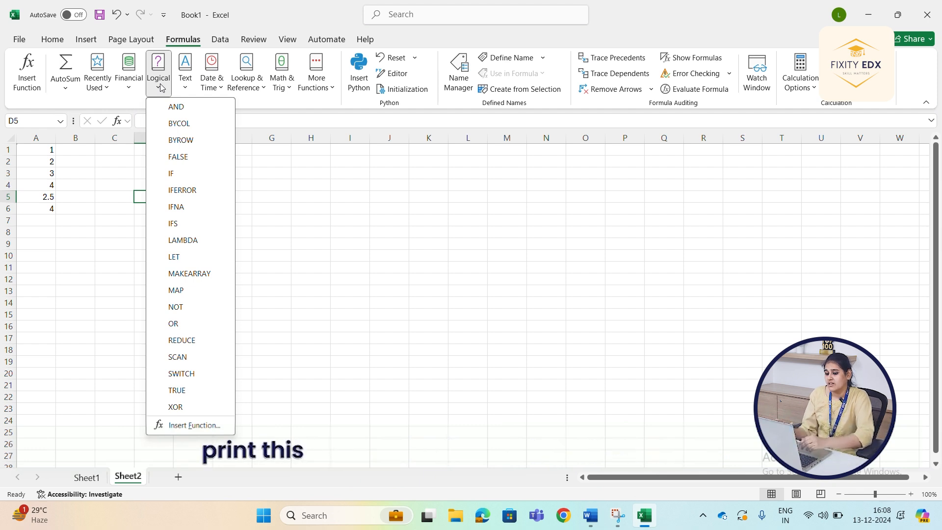
left_click(189, 86)
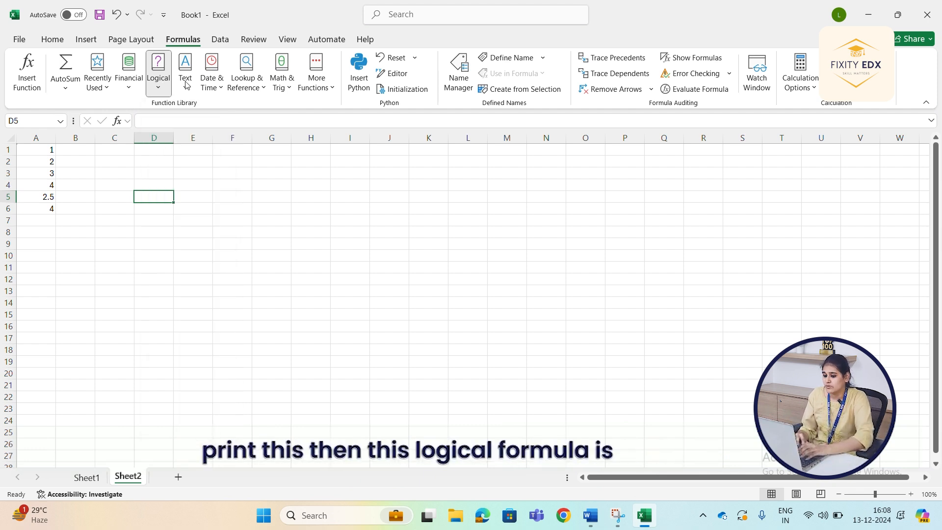
left_click(190, 87)
left_click(331, 224)
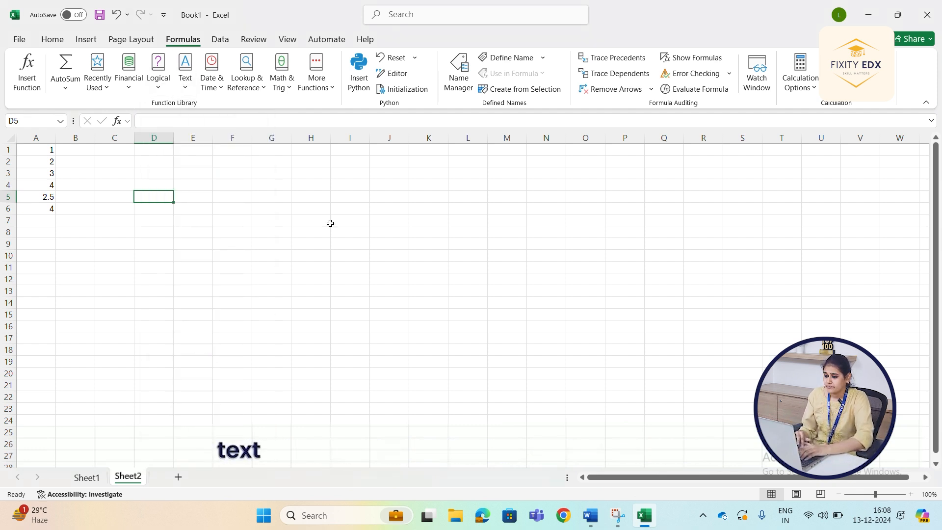
Enter the text "fixity" in cell E3
left_click(202, 171)
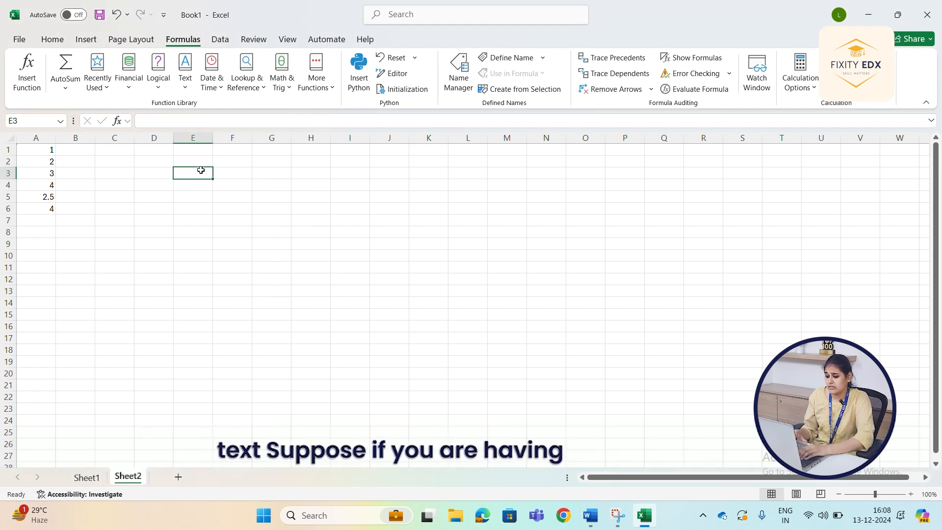
type("a")
key("BackSpace")
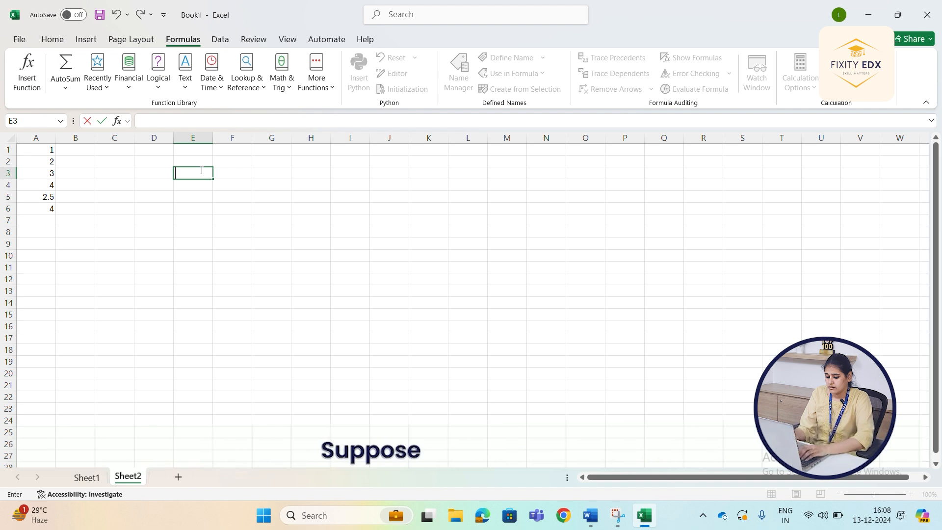
type("fixity")
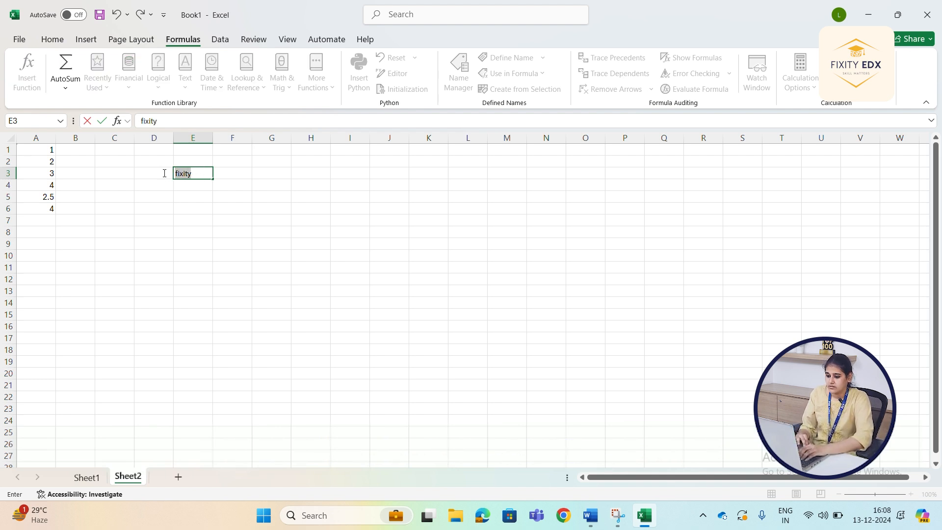
left_click(163, 220)
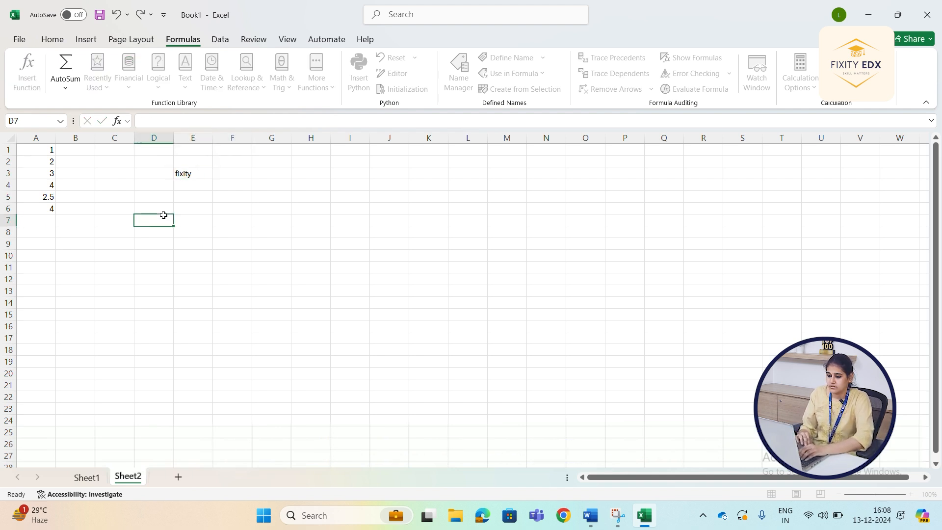
Replace the content of cell E3 with the UPPER text function, using "fixity" as its text argument
left_click(199, 168)
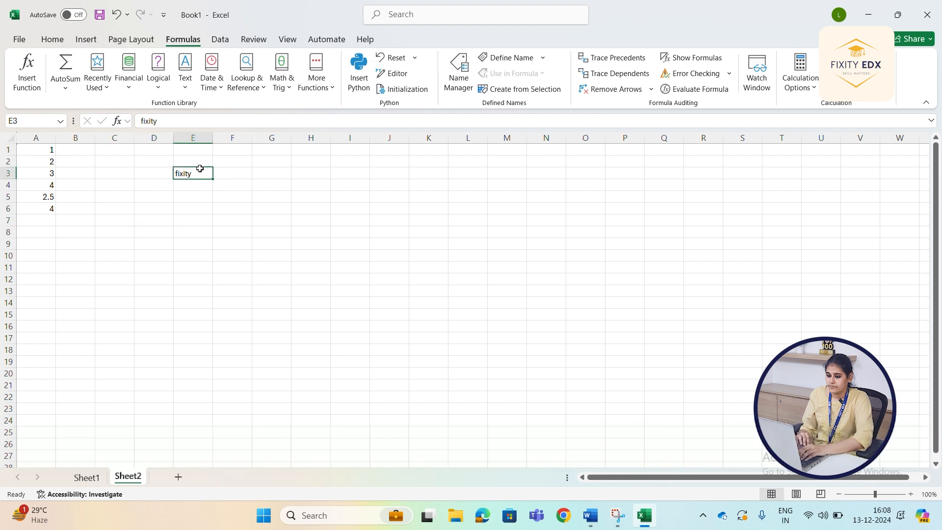
left_click(185, 79)
scroll(227, 319, "down", 5)
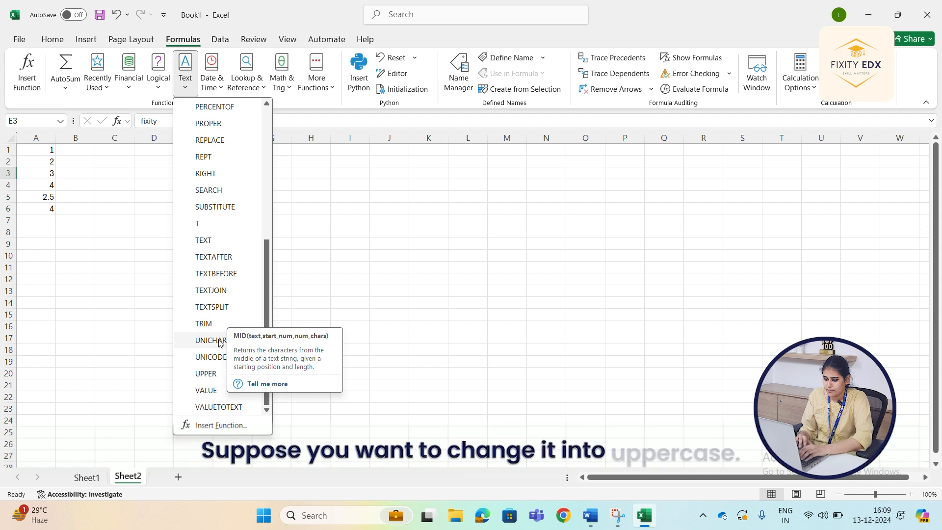
left_click(213, 379)
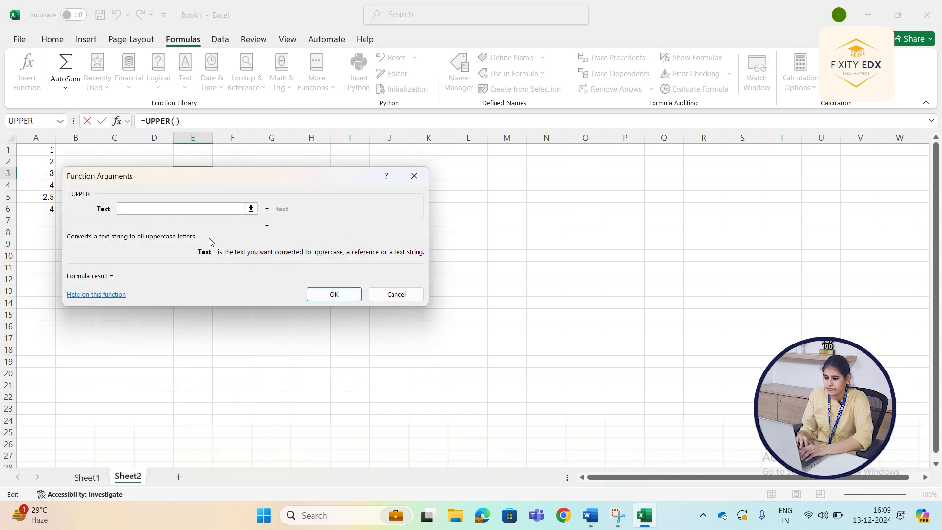
type("fixity")
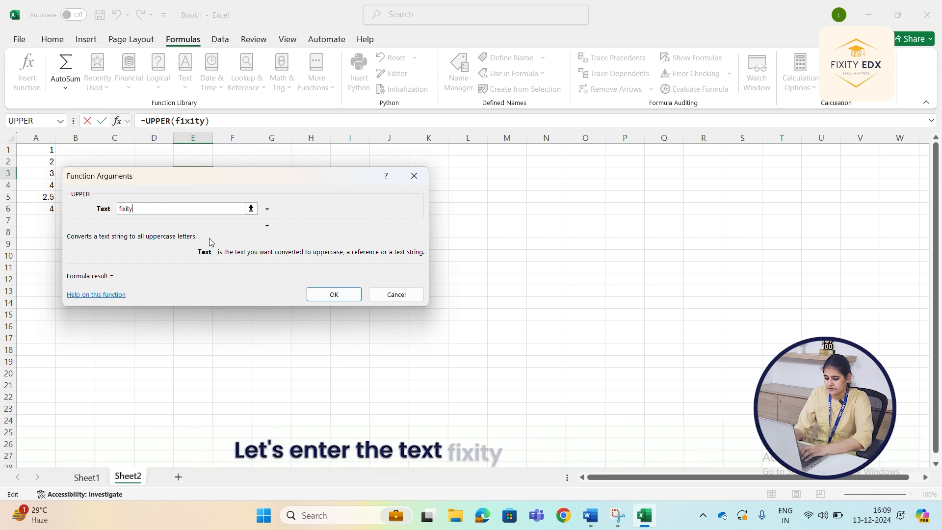
left_click(338, 295)
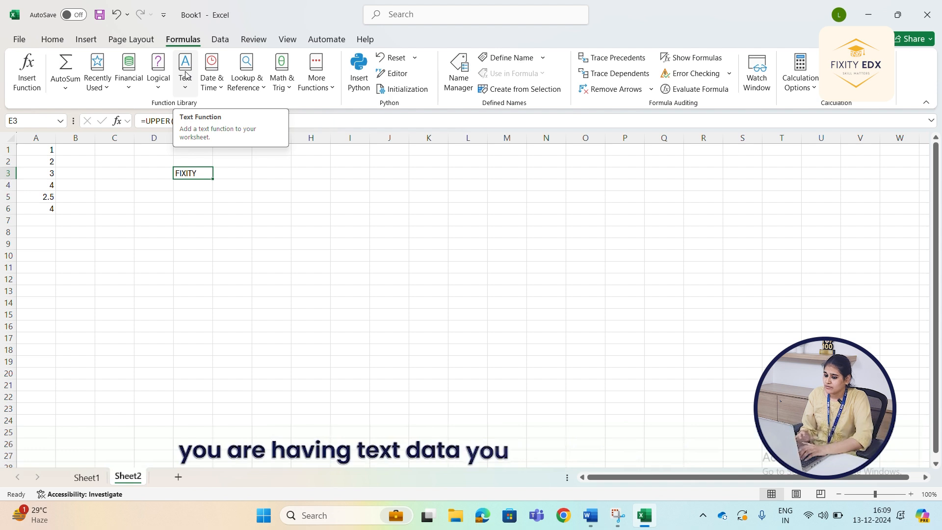
Review the date and time functions and the lookup and reference functions in the function library
left_click(212, 84)
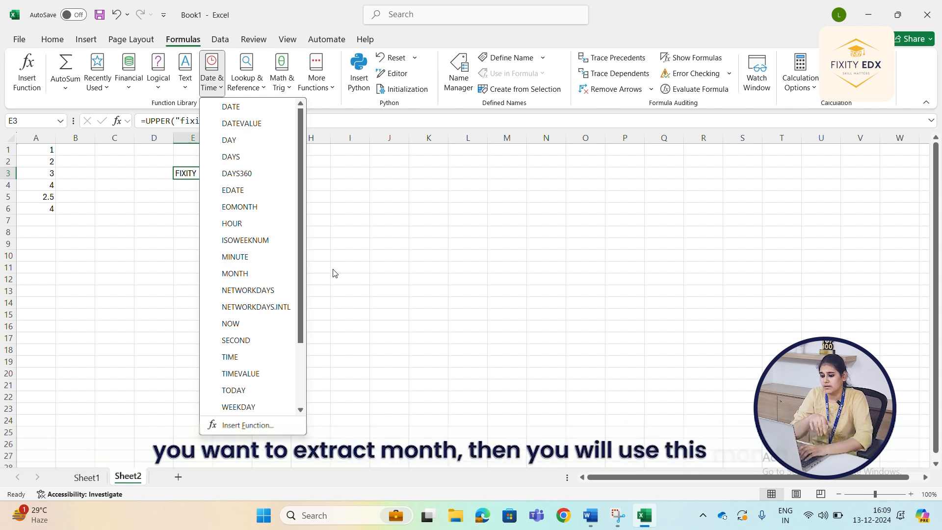
left_click(248, 89)
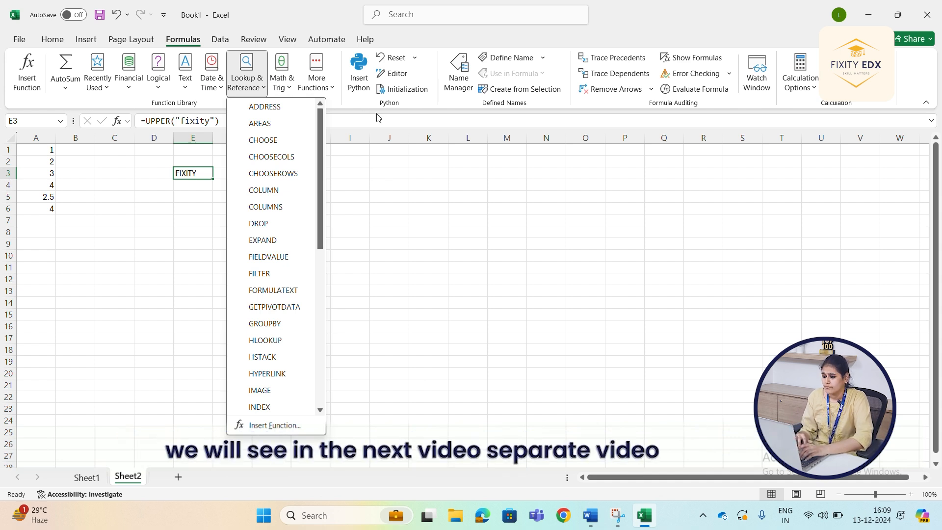
left_click(475, 253)
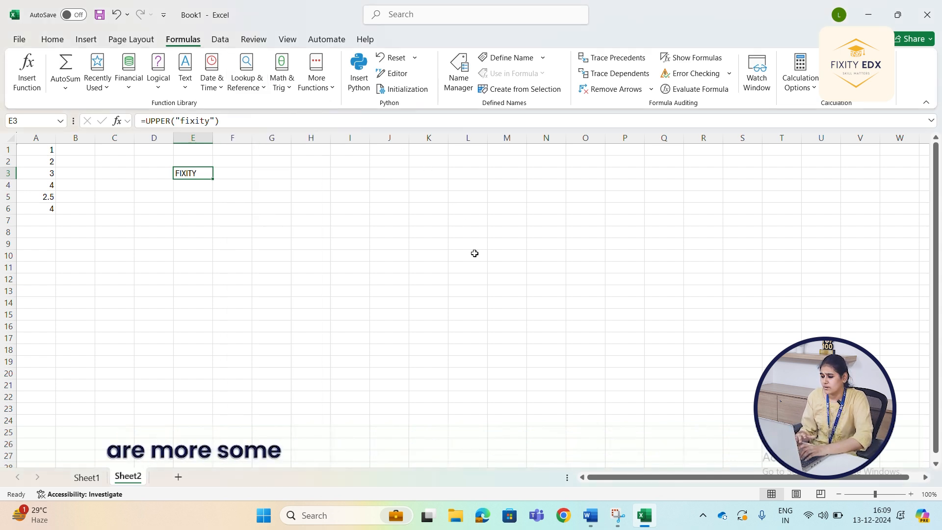
Examine the data import sources for files, databases, Azure and Power Platform, and the Forecast Sheet tool
left_click(218, 40)
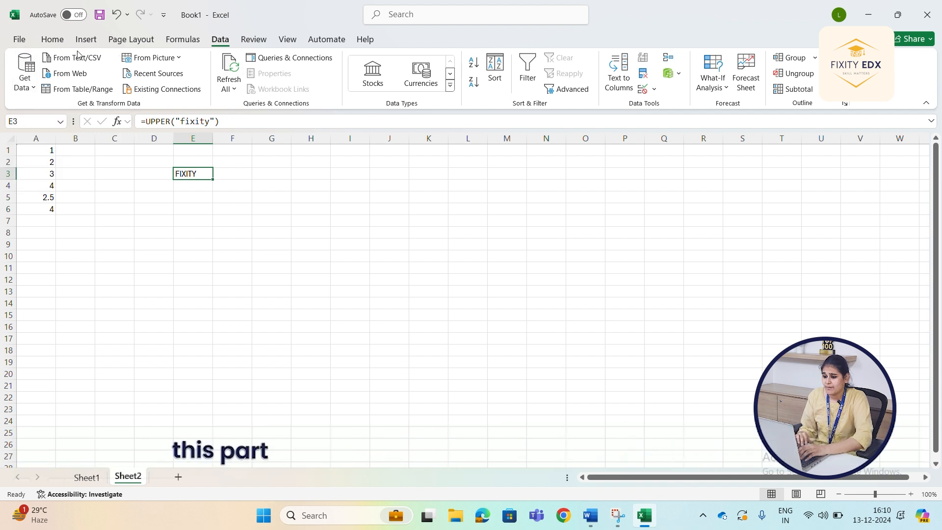
left_click(34, 93)
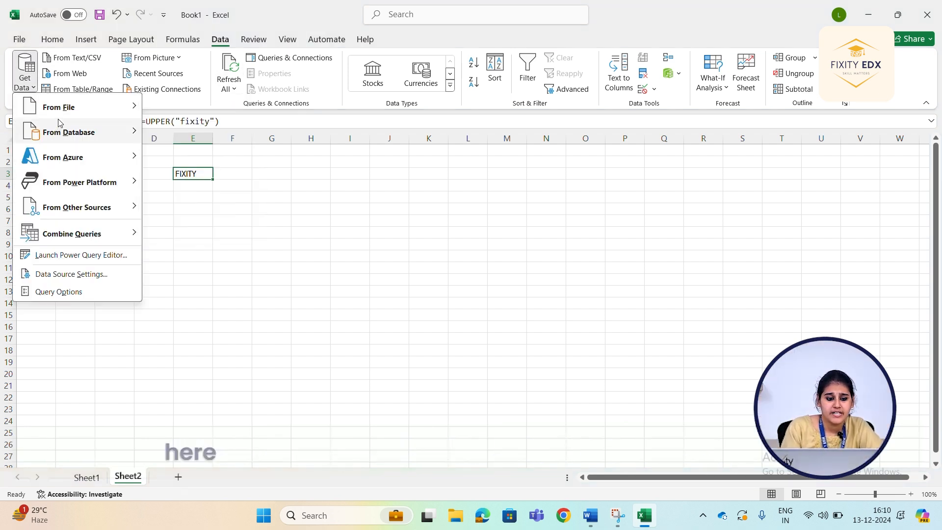
mouse_move(74, 107)
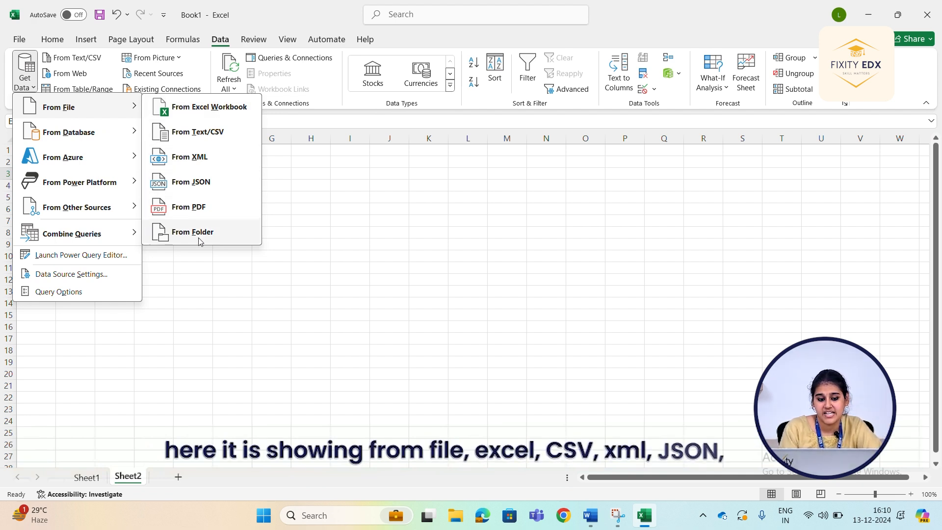
mouse_move(81, 131)
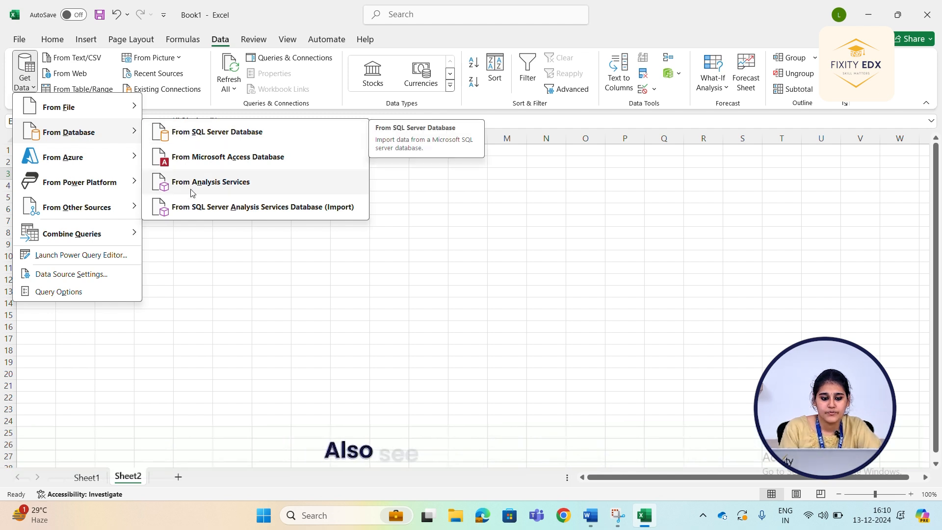
mouse_move(121, 156)
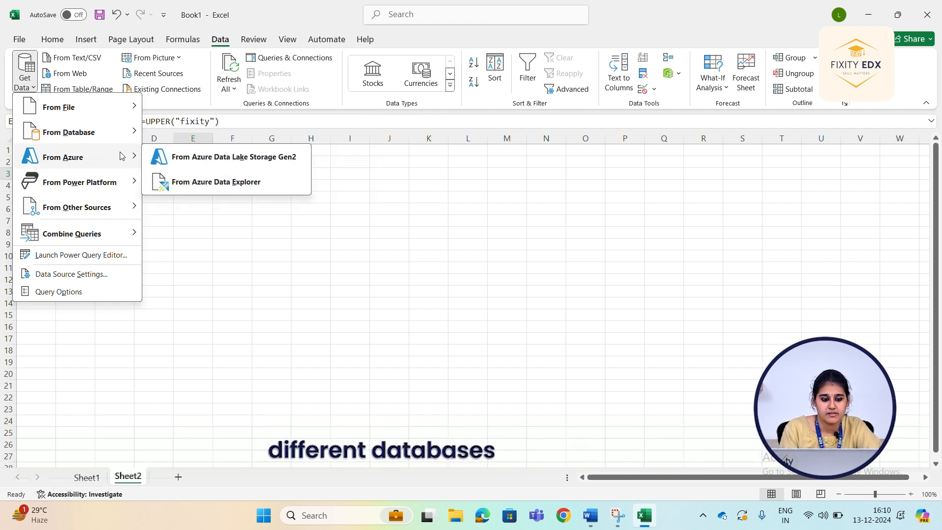
mouse_move(119, 189)
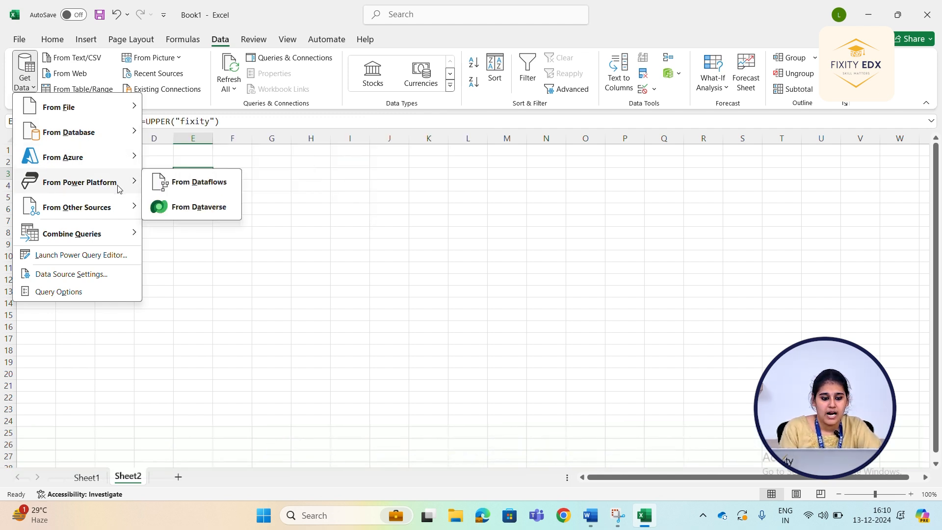
left_click(192, 312)
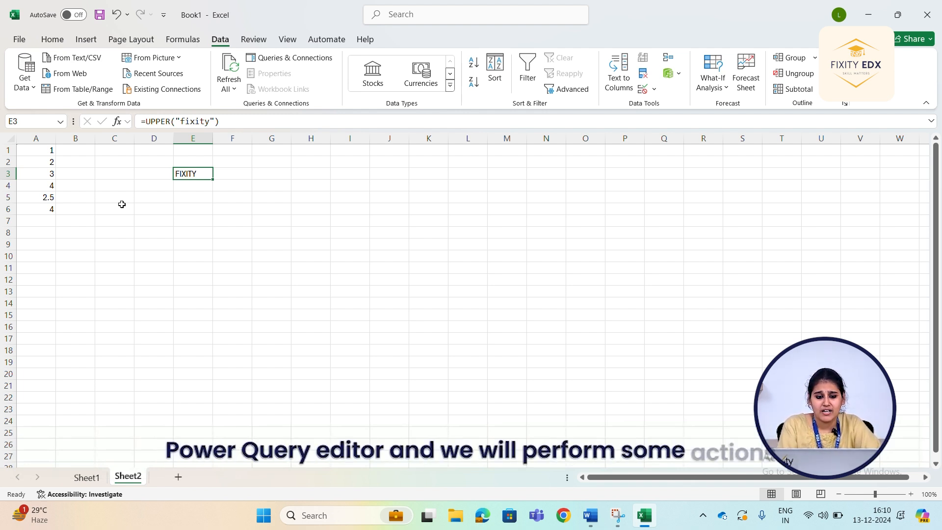
left_click(235, 241)
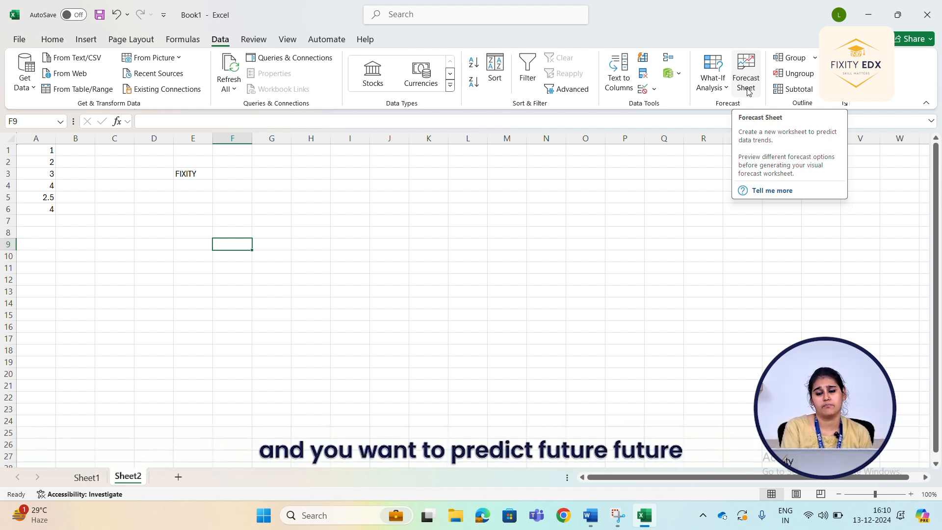
left_click(530, 314)
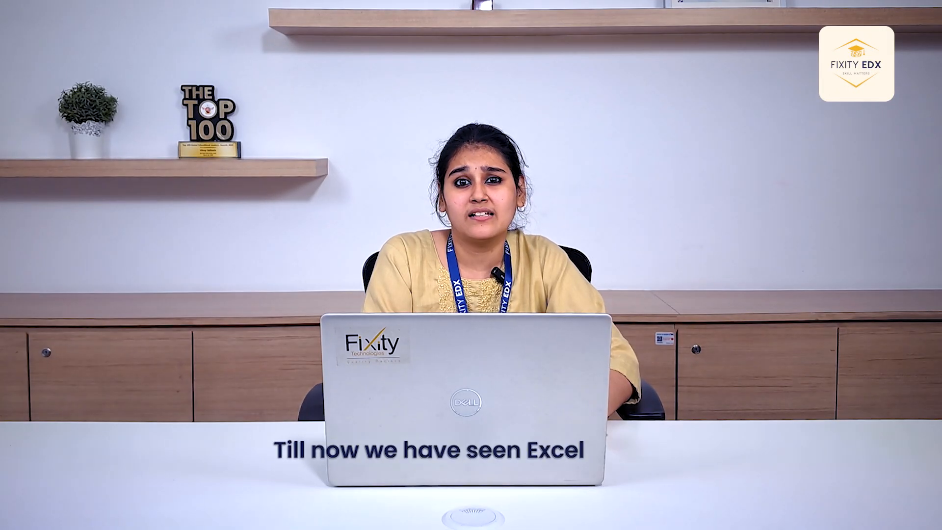